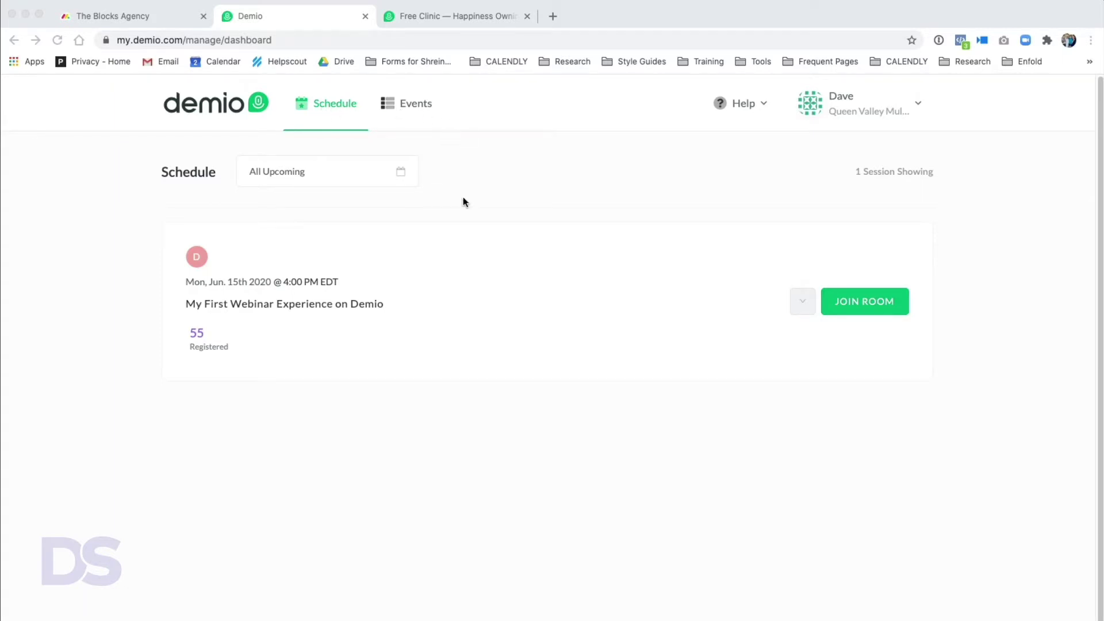
- Open My Events, which lists Happiness Owning A Mule and My First Webinar Experience, and start a new event
click(224, 369)
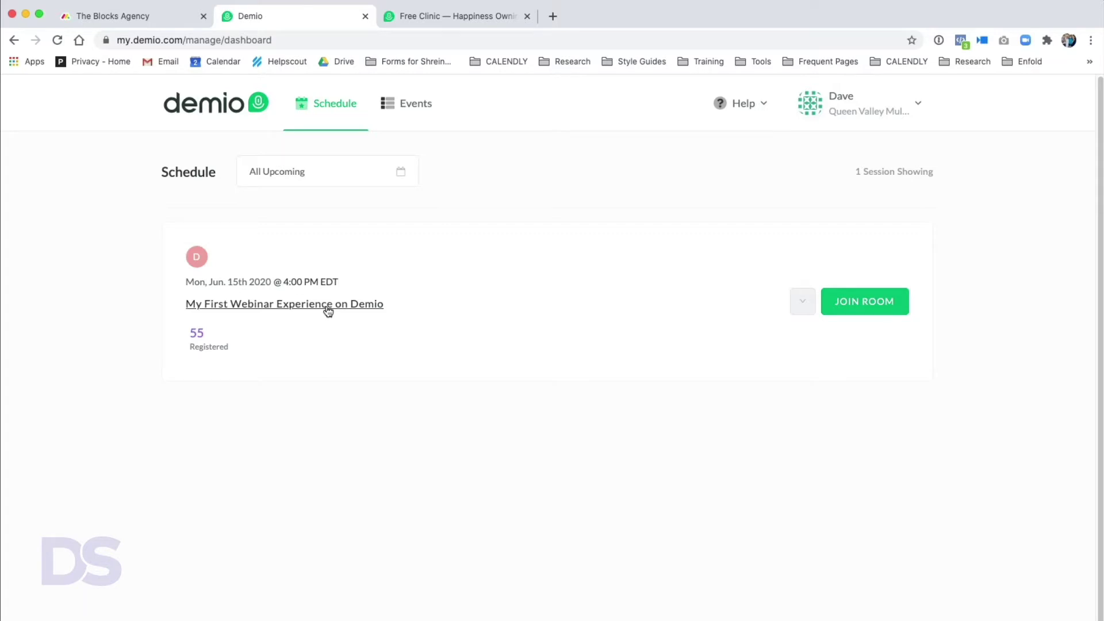
click(416, 119)
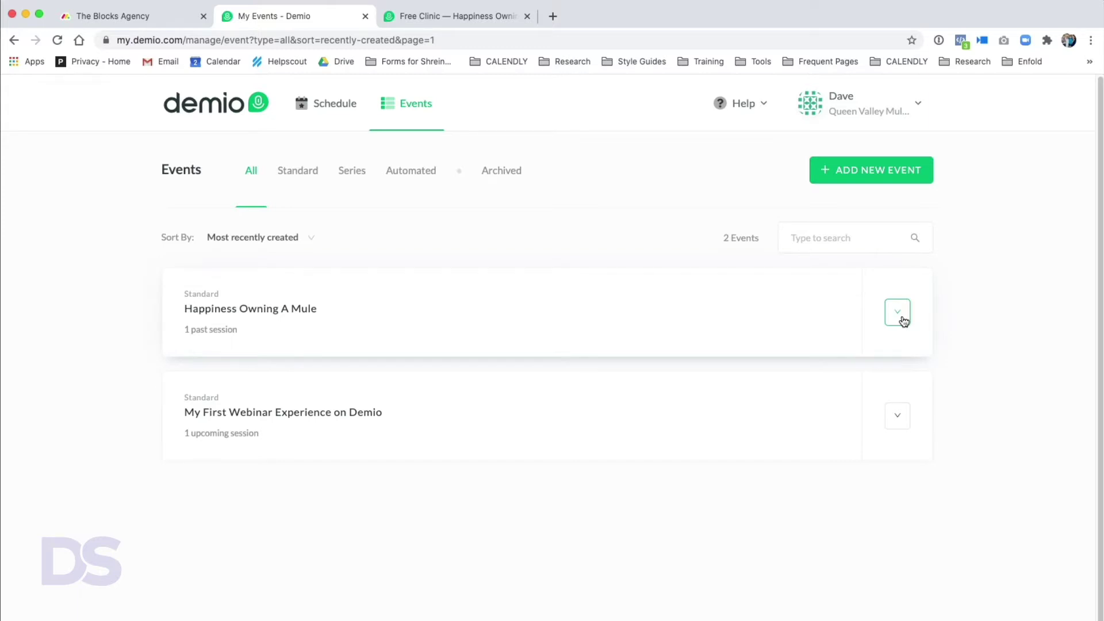
click(859, 176)
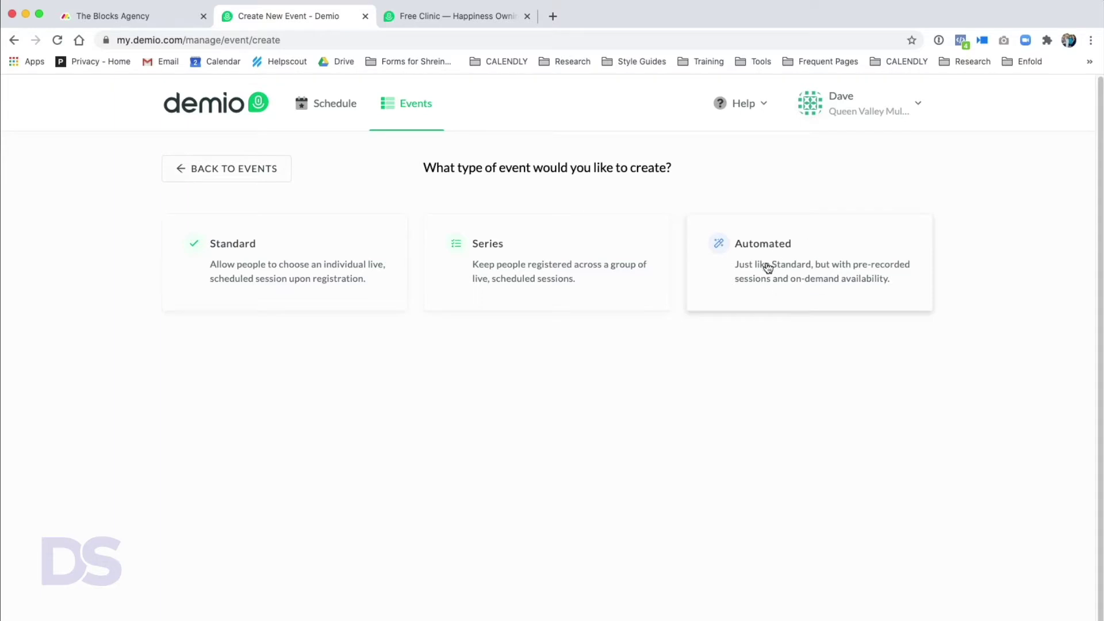
- Create a Standard event named 'Happiness Owning A Donkey'
click(258, 275)
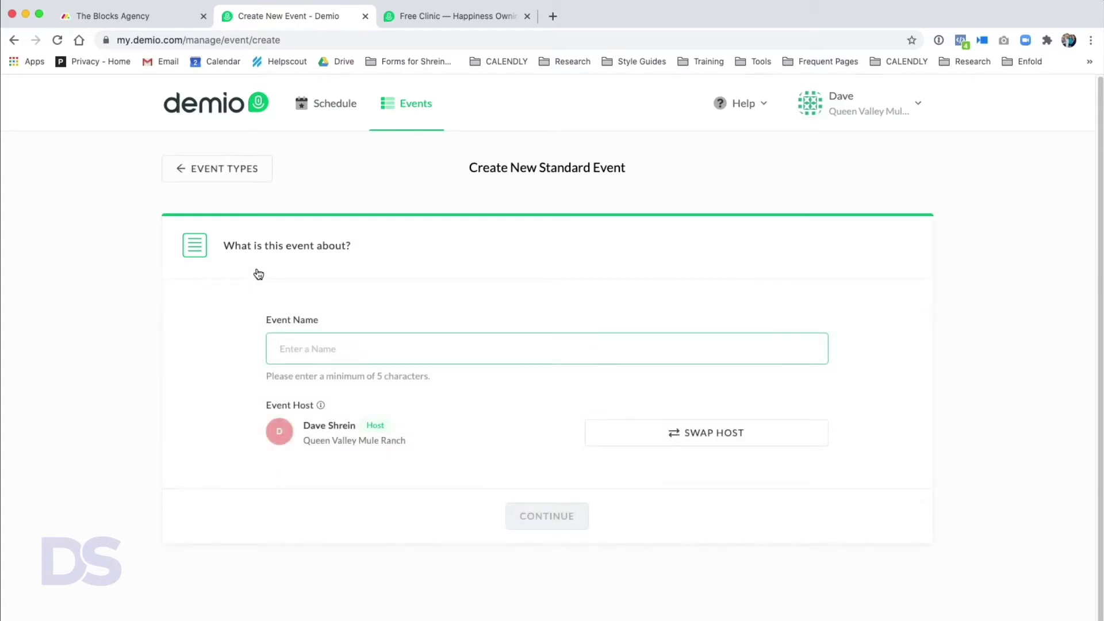
text(Happiness Owning A Donkey)
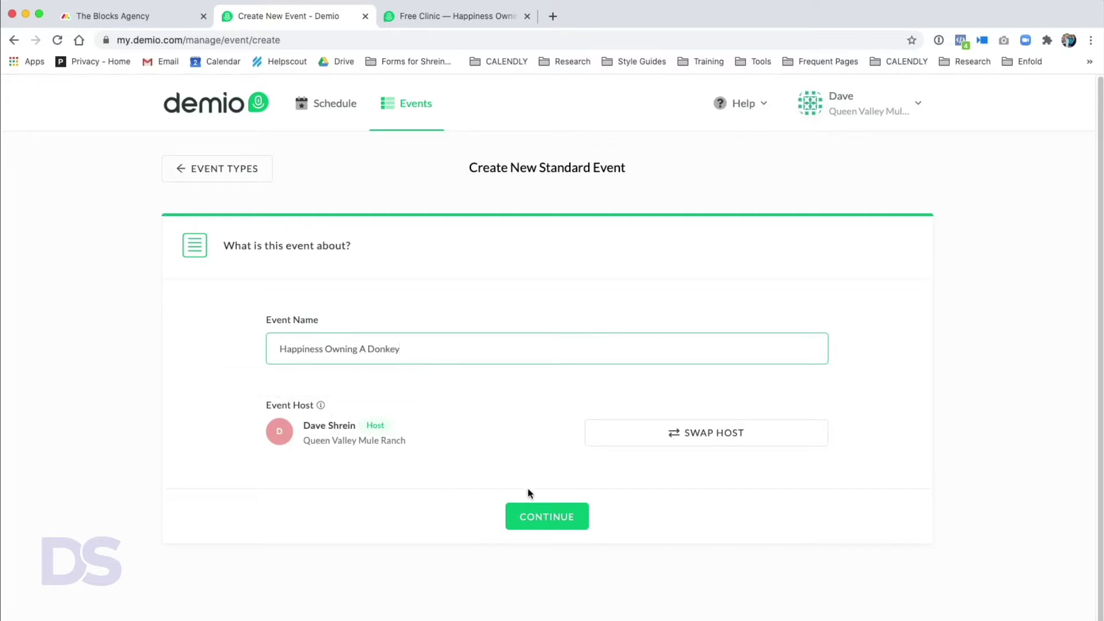
click(567, 516)
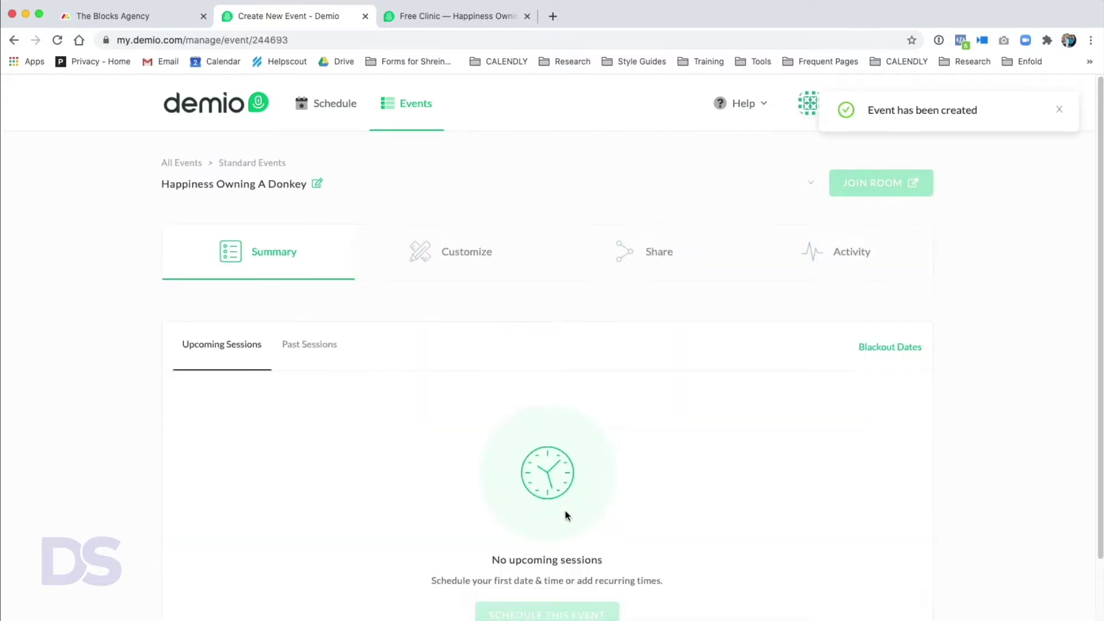
scroll(648, 478, down, 3)
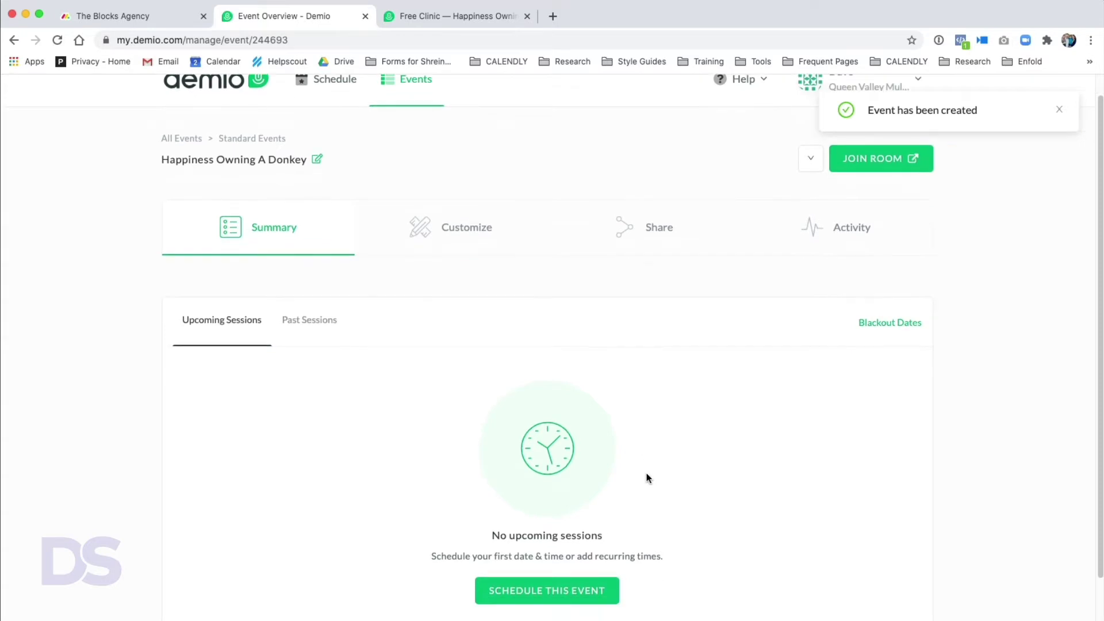
scroll(645, 474, up, 1)
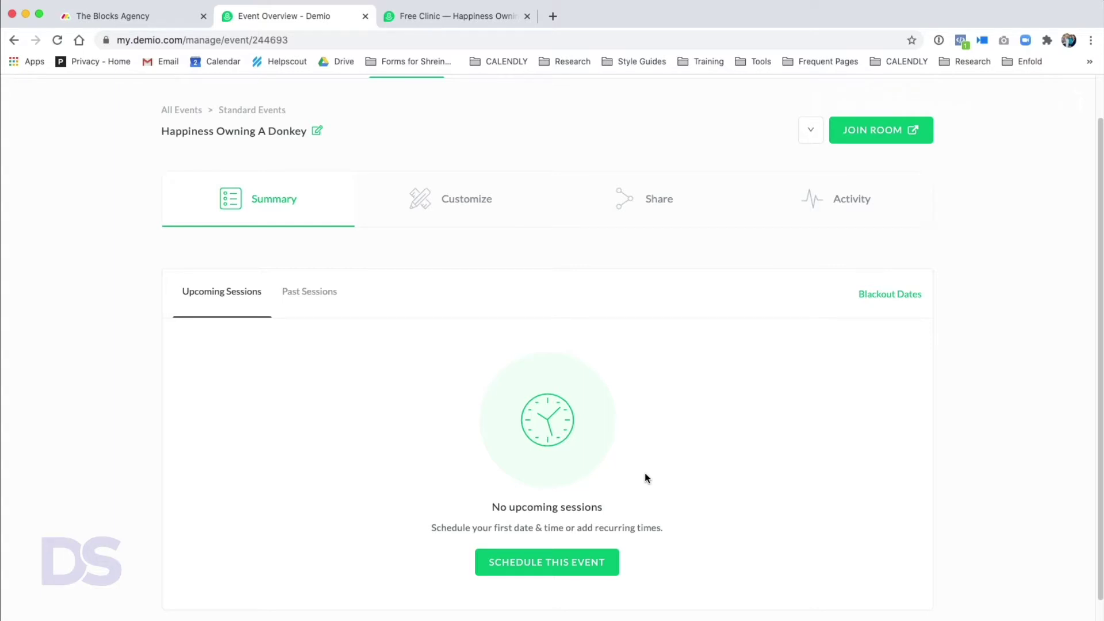
click(547, 563)
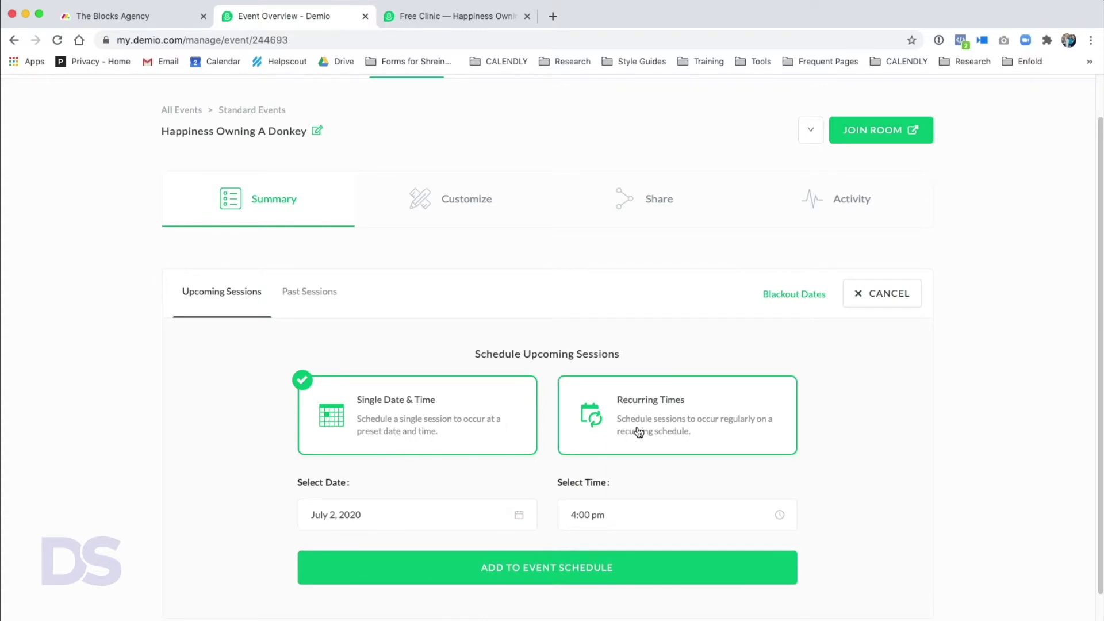
- Add a single session on July 23, 2020 at 5:00 PM to the schedule
click(522, 516)
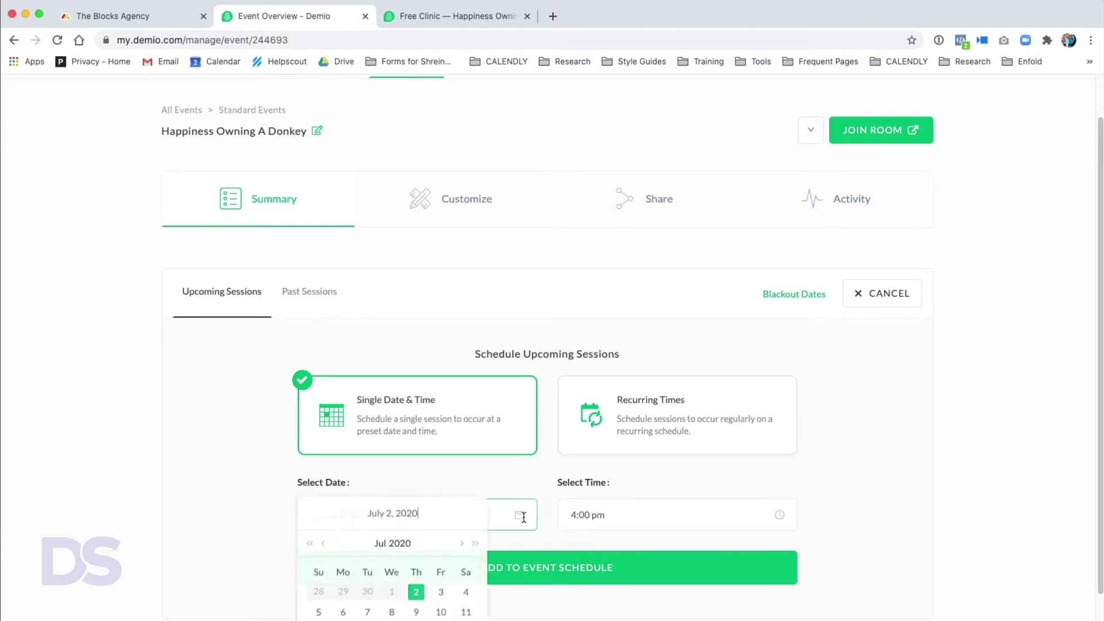
key(Left)
key(Left)
key(Left)
key(Left)
key(Left)
key(Left)
text(3)
key(Return)
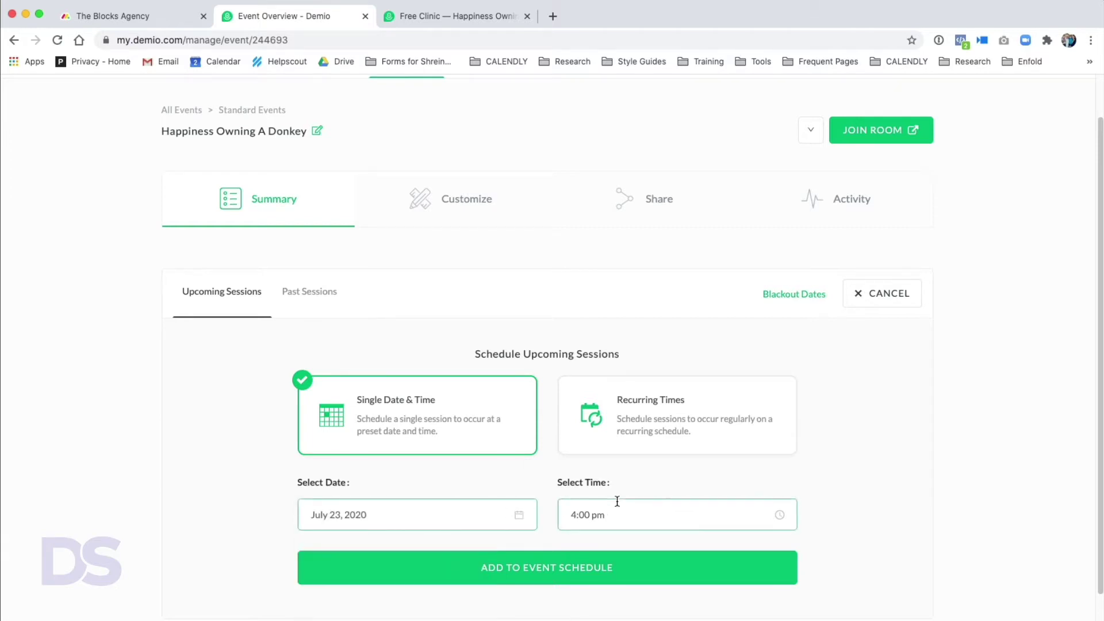
click(616, 503)
click(575, 561)
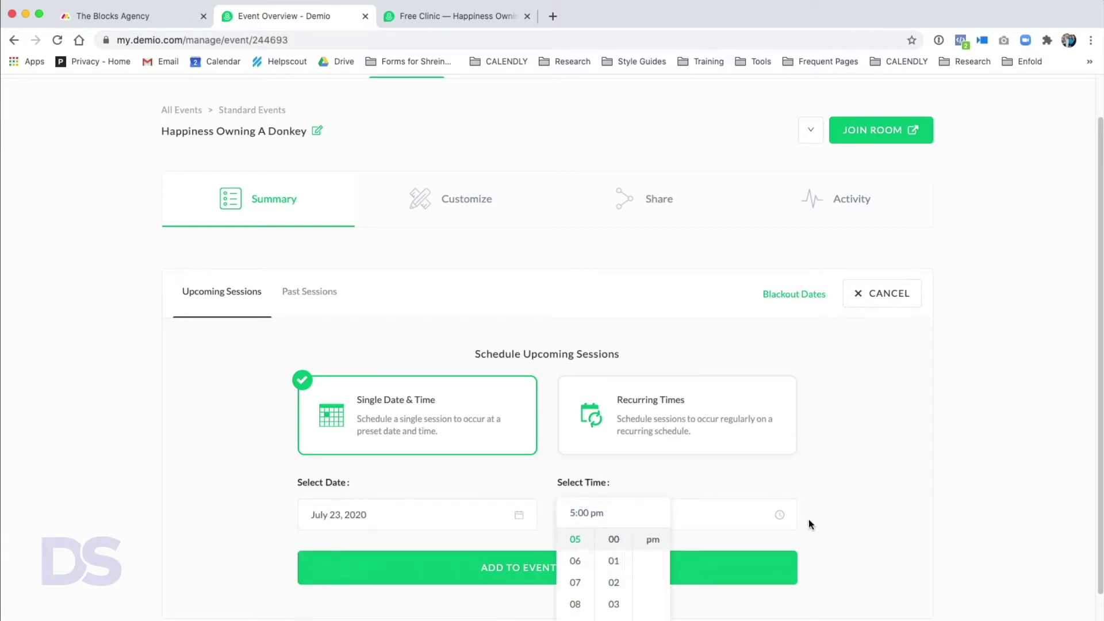
click(585, 572)
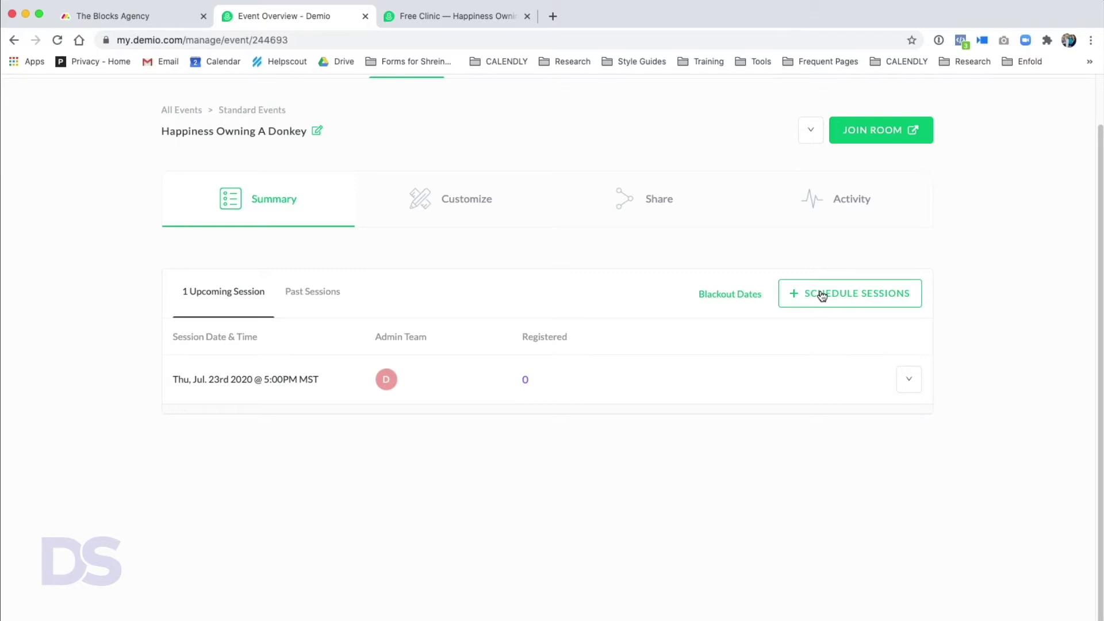
- Show the Customize tab with Registration, Email Notifications, Room and Event Admins settings
click(909, 379)
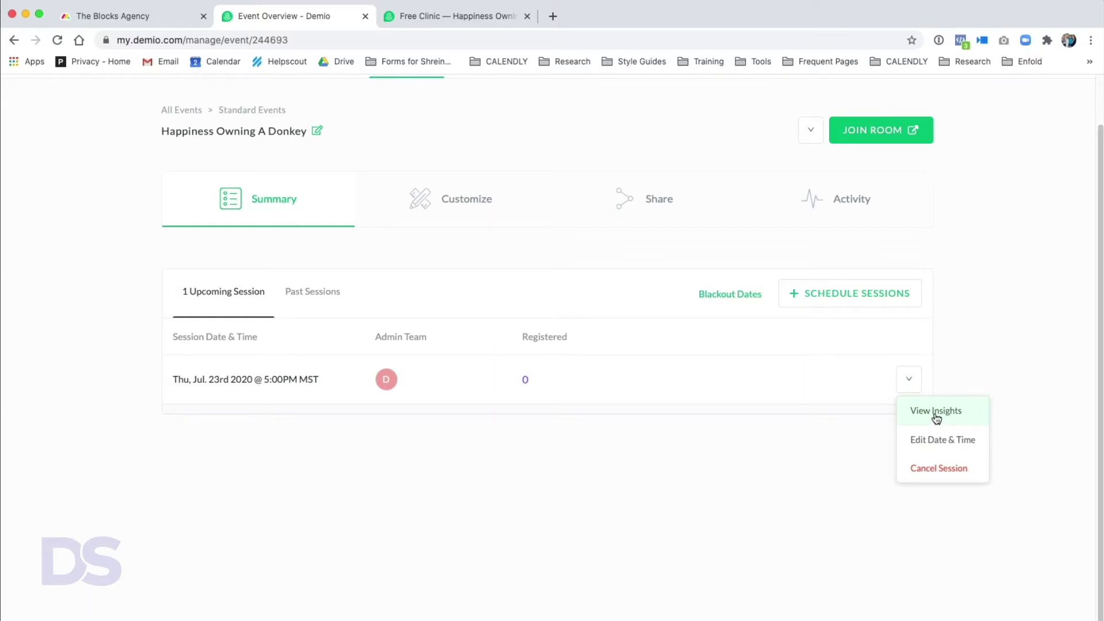
click(771, 478)
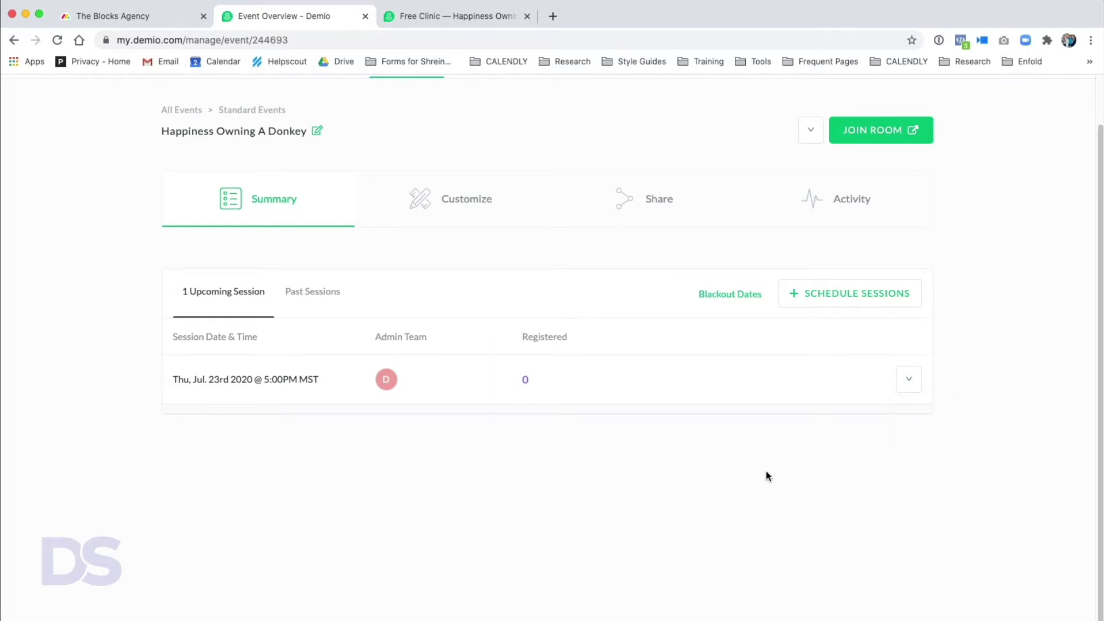
click(457, 224)
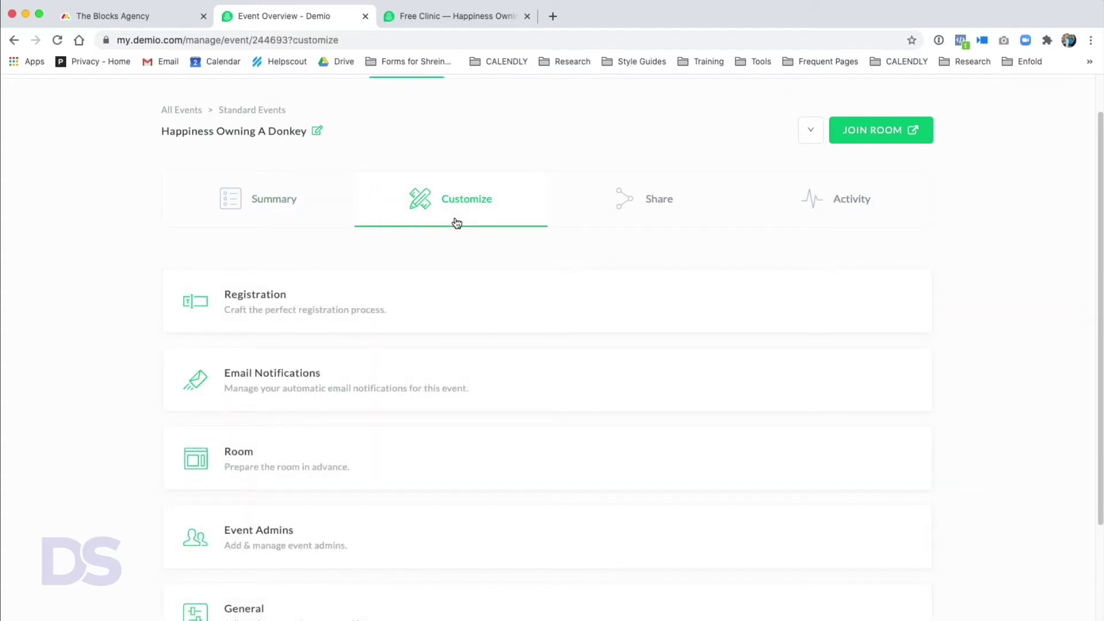
scroll(412, 378, down, 4)
scroll(412, 379, up, 3)
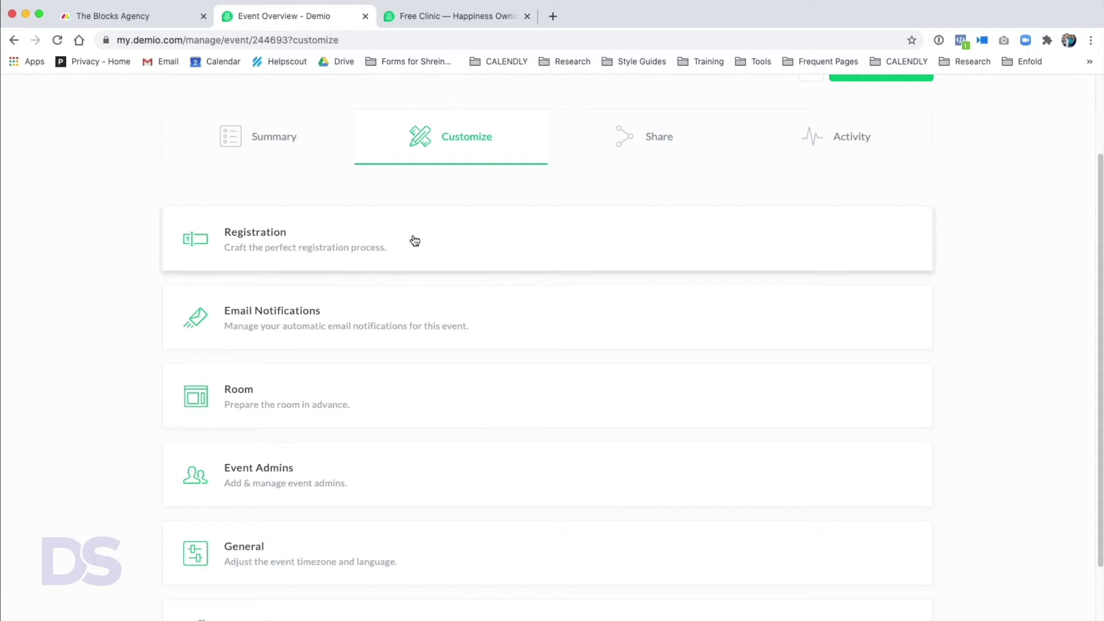
- Expand Registration and open the Registration Page editor
click(450, 231)
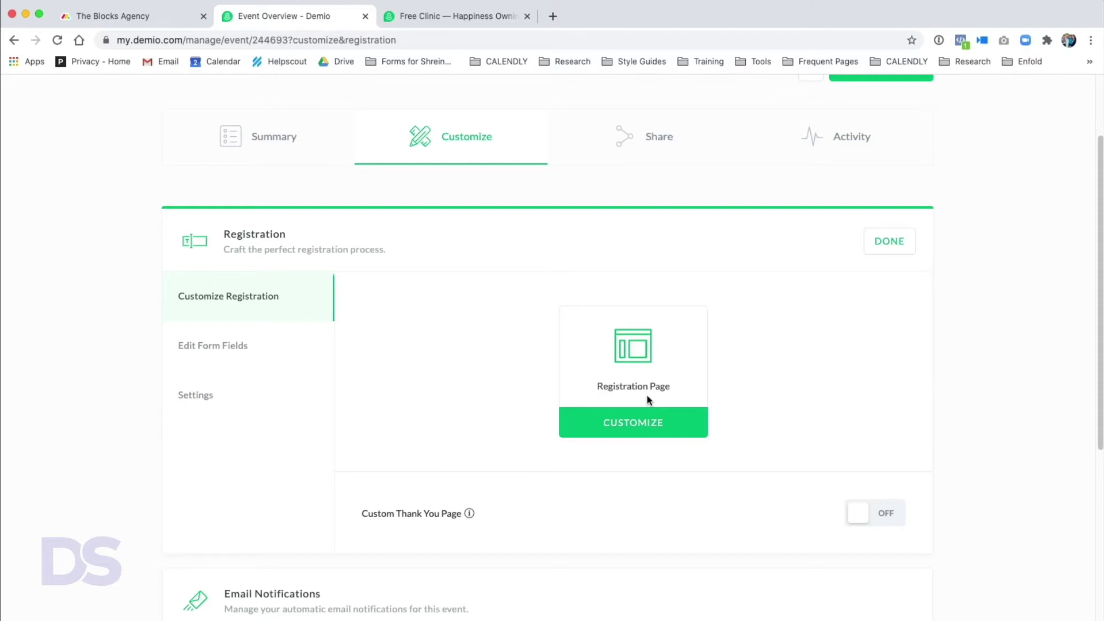
click(644, 428)
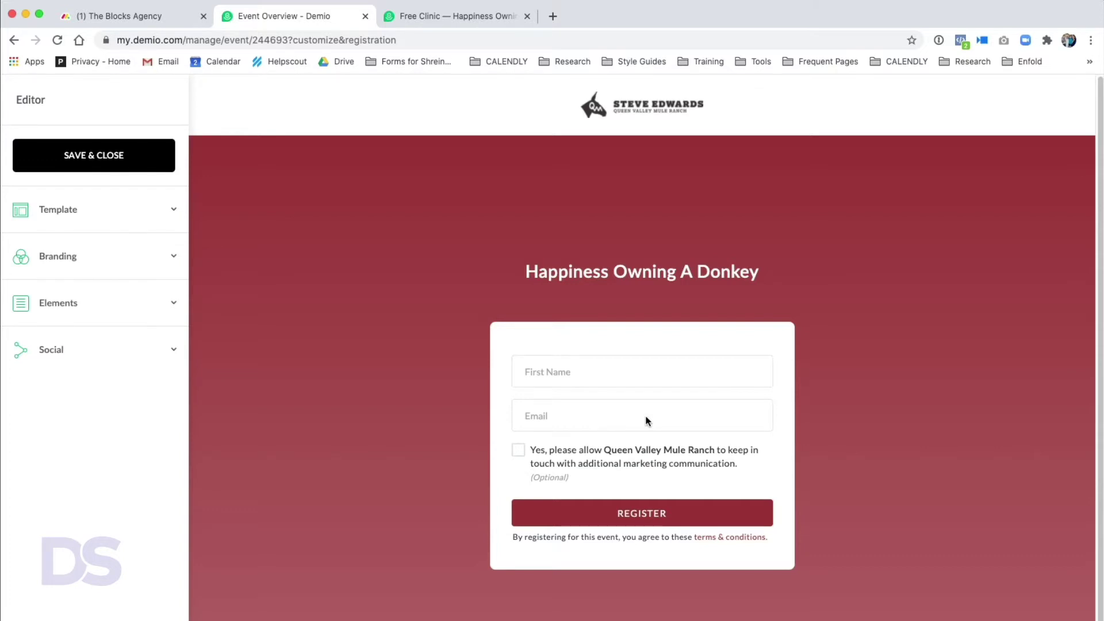
- Try the Accent and Gradient templates, then set the page to Background Image
click(137, 210)
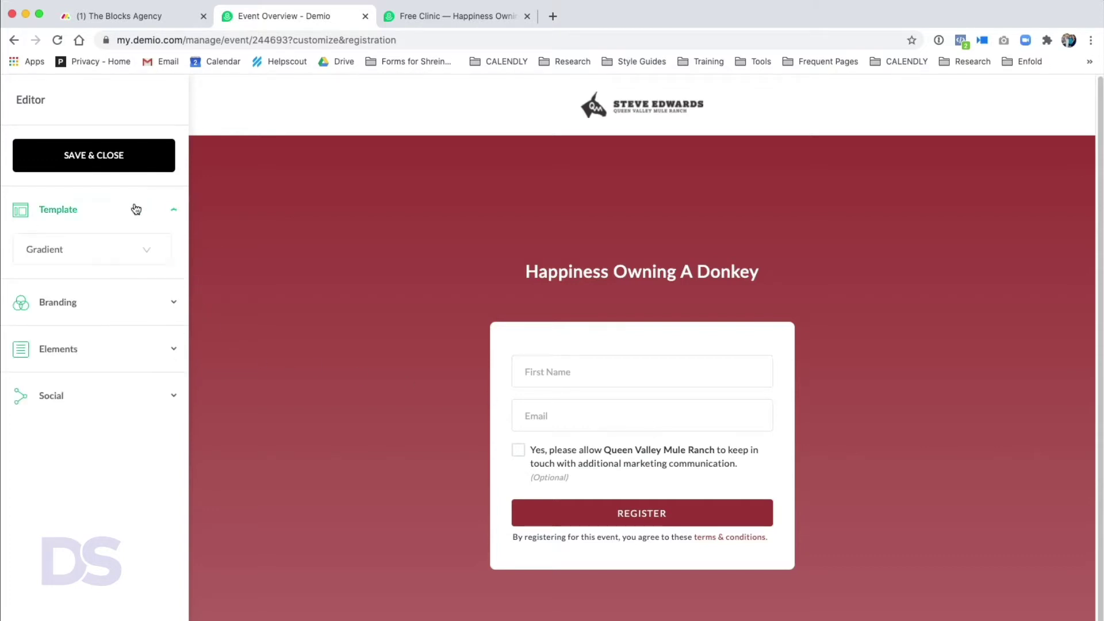
click(90, 255)
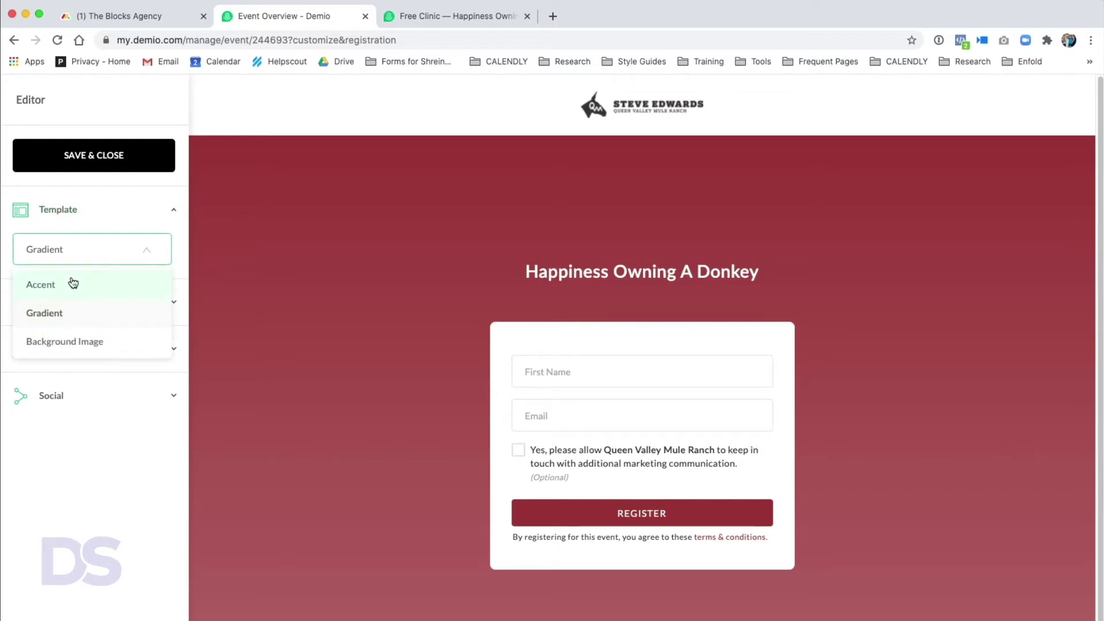
click(74, 282)
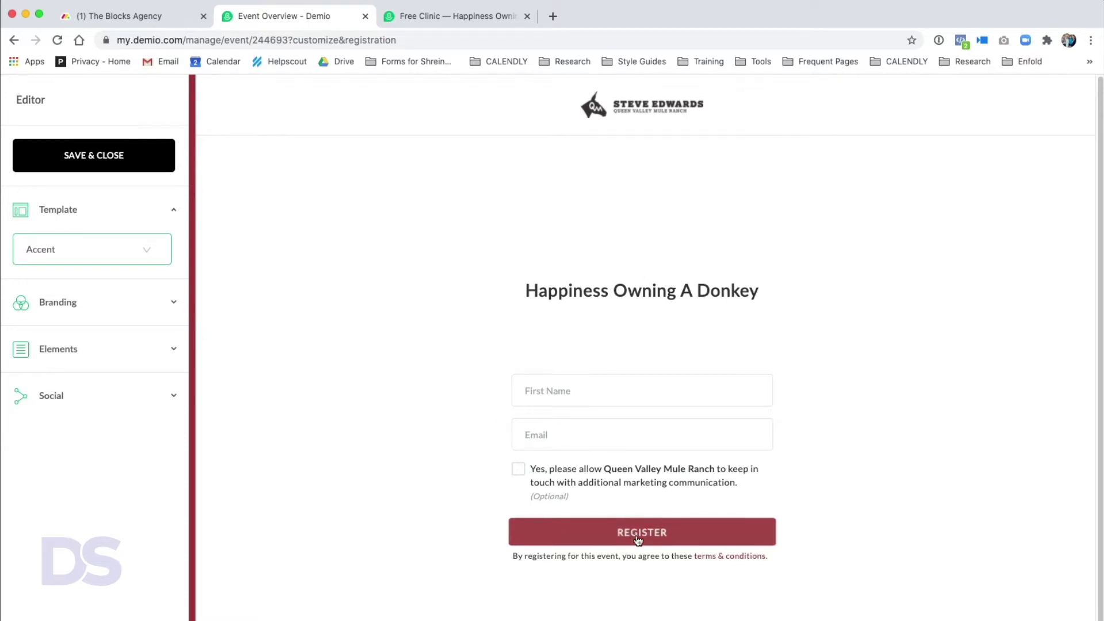
click(115, 262)
click(59, 320)
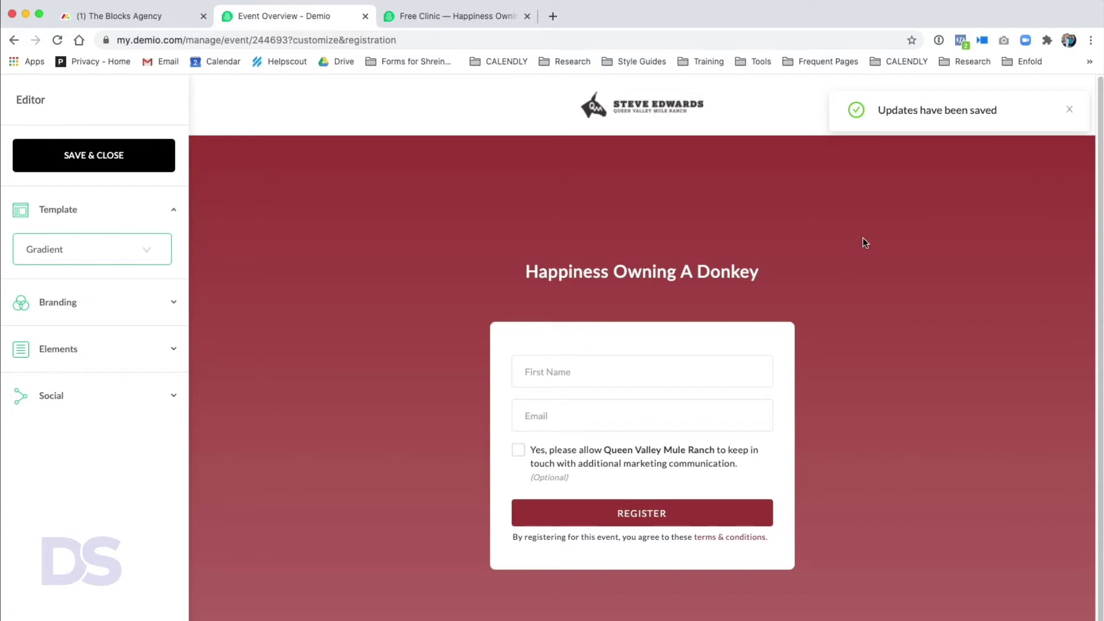
click(120, 259)
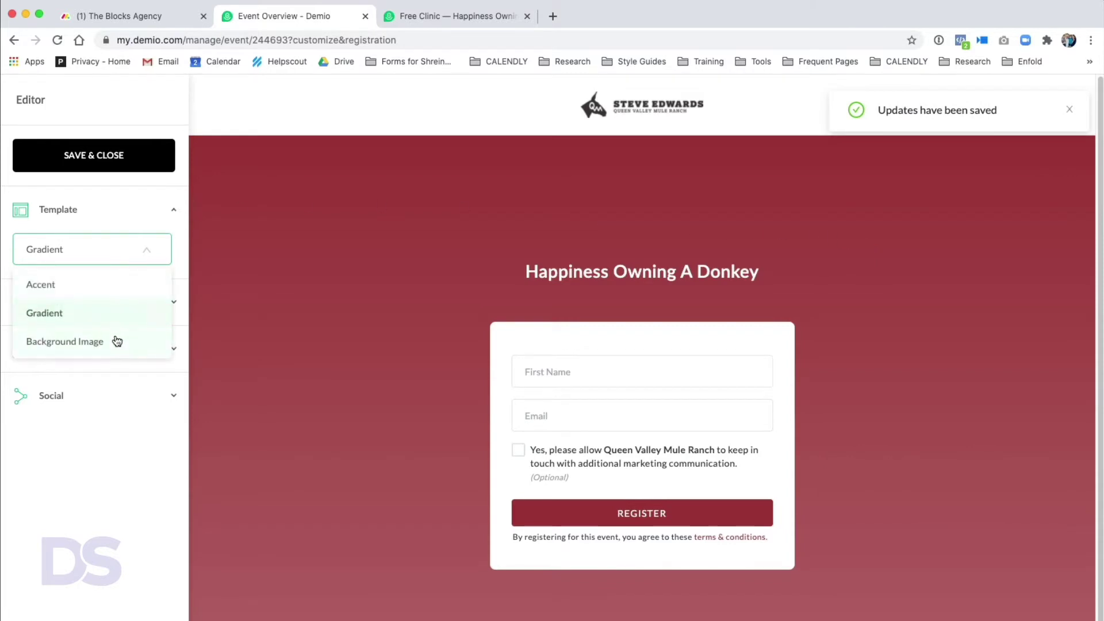
click(115, 339)
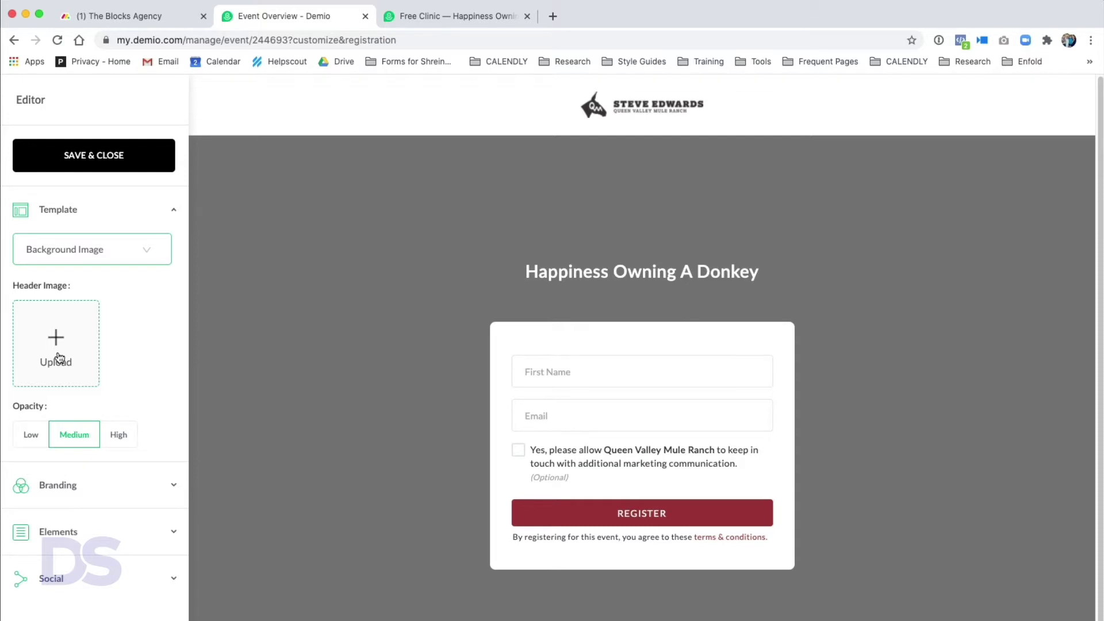
- Upload a cloudy-sky header image and set its opacity to Low after trying Medium and High
click(57, 358)
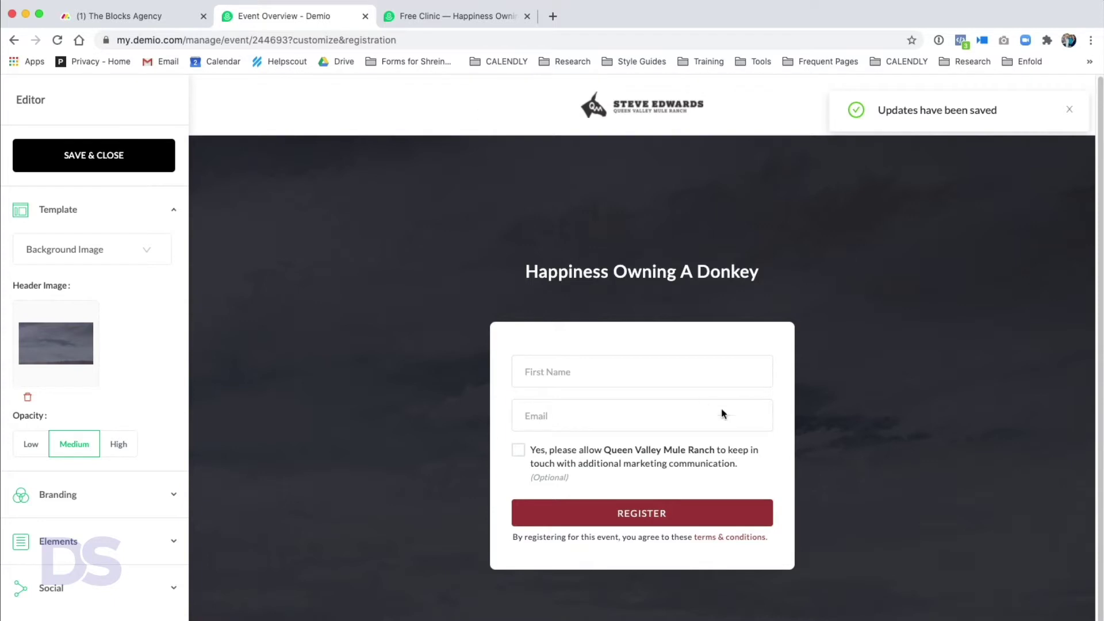
scroll(704, 397, down, 3)
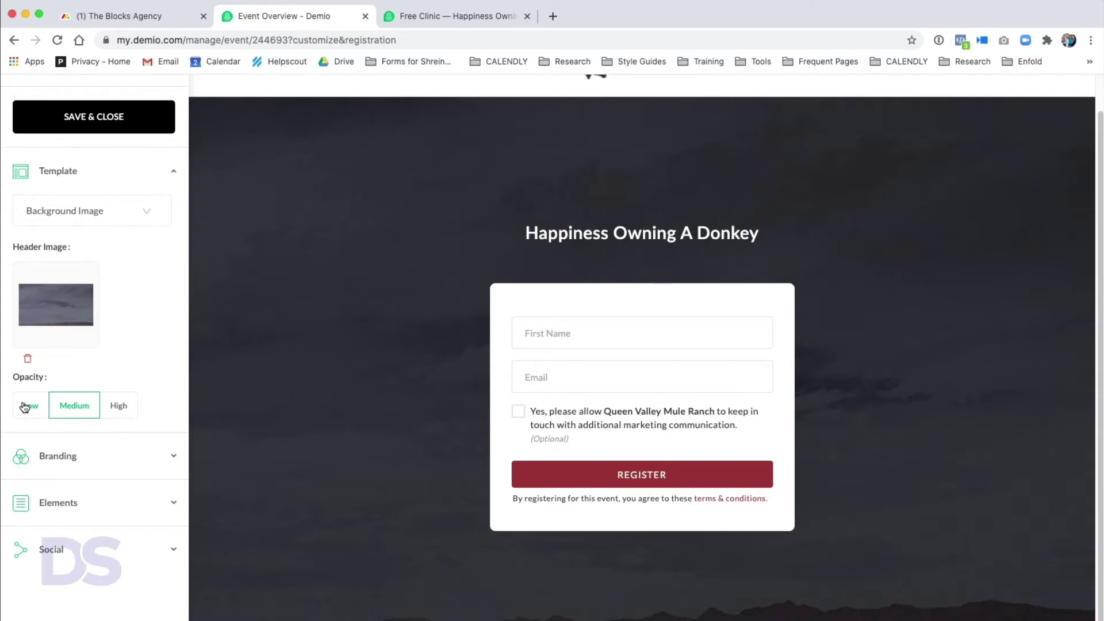
click(28, 405)
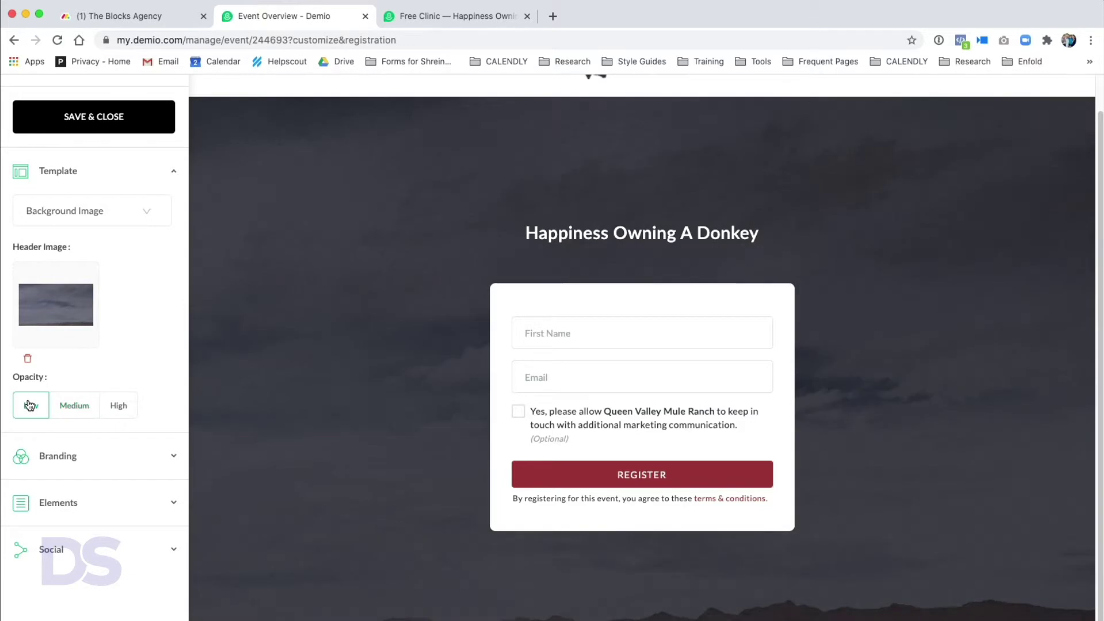
click(69, 410)
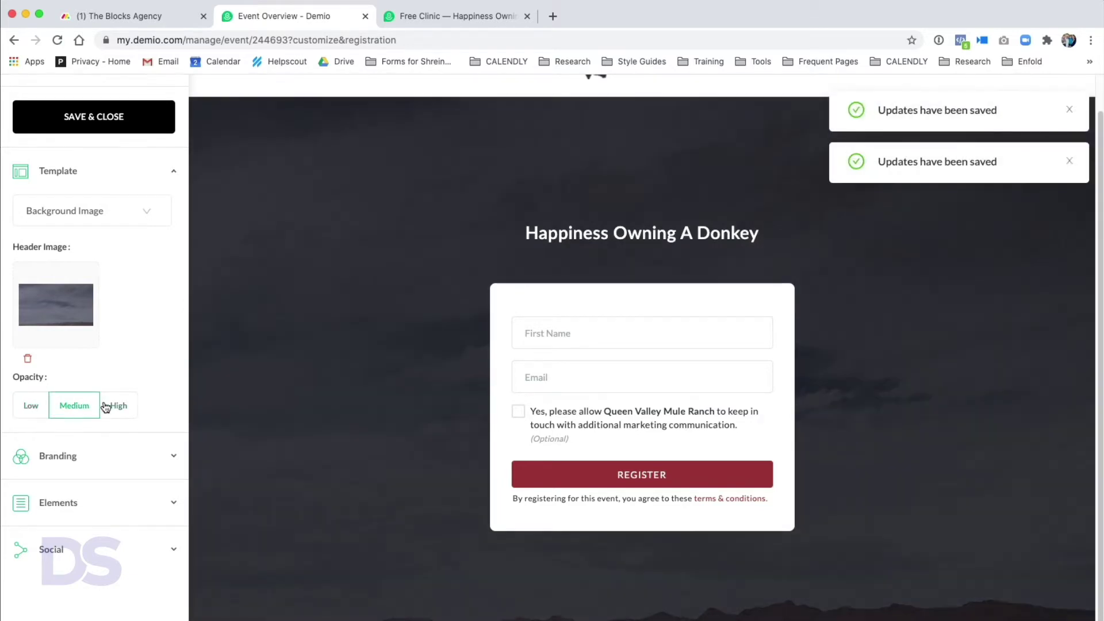
click(122, 407)
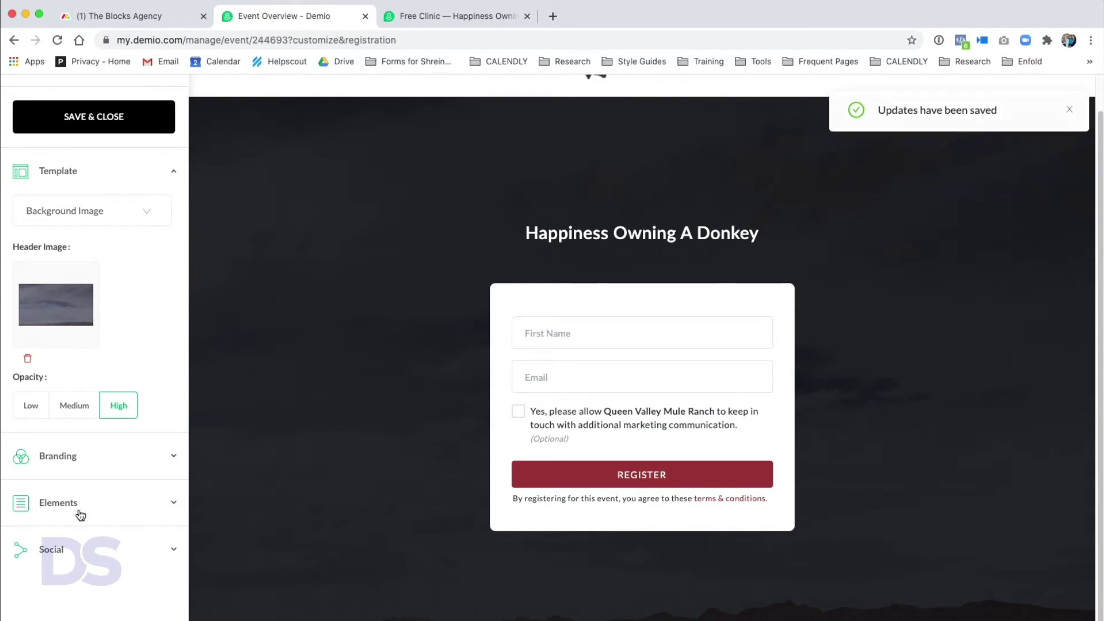
click(31, 406)
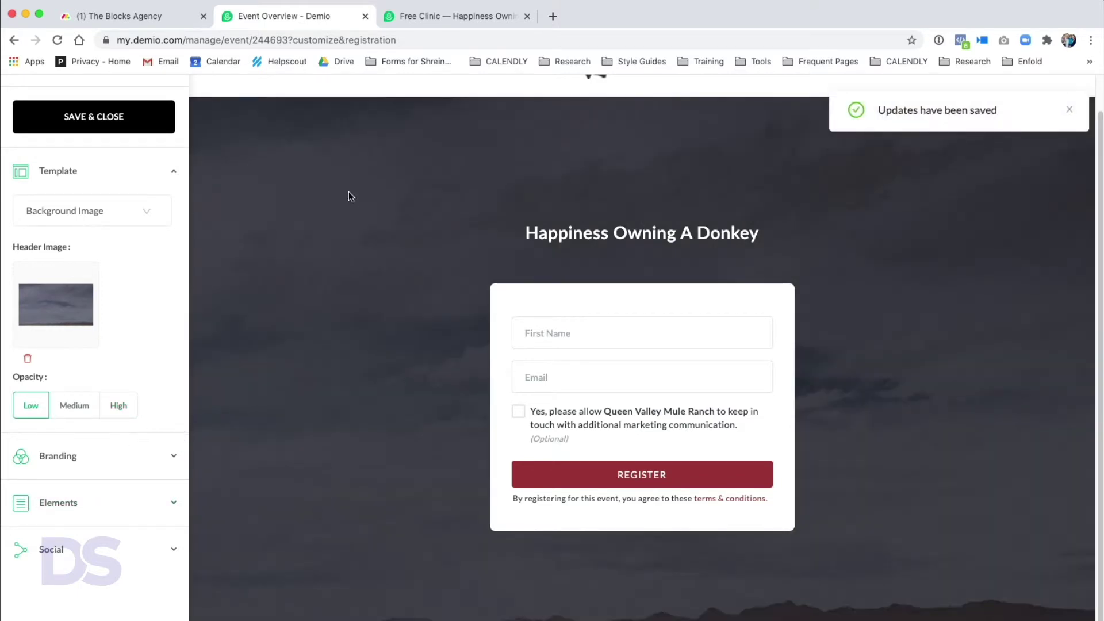
- Review the logo and #993235 colour scheme under Branding, then enable the Subheadline element
click(106, 466)
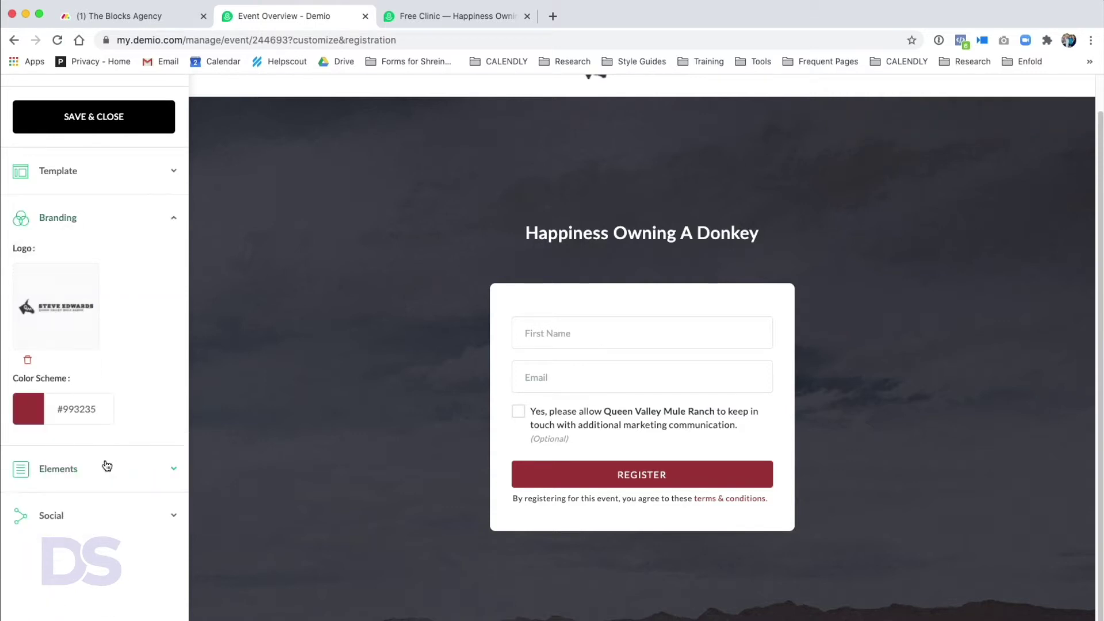
scroll(627, 224, up, 1)
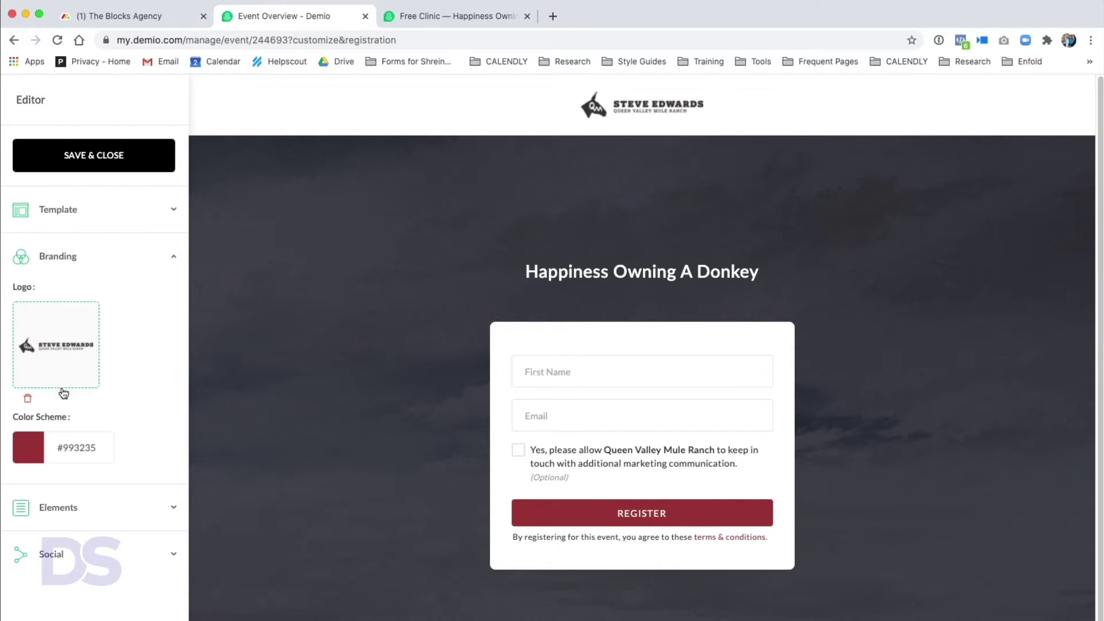
click(61, 436)
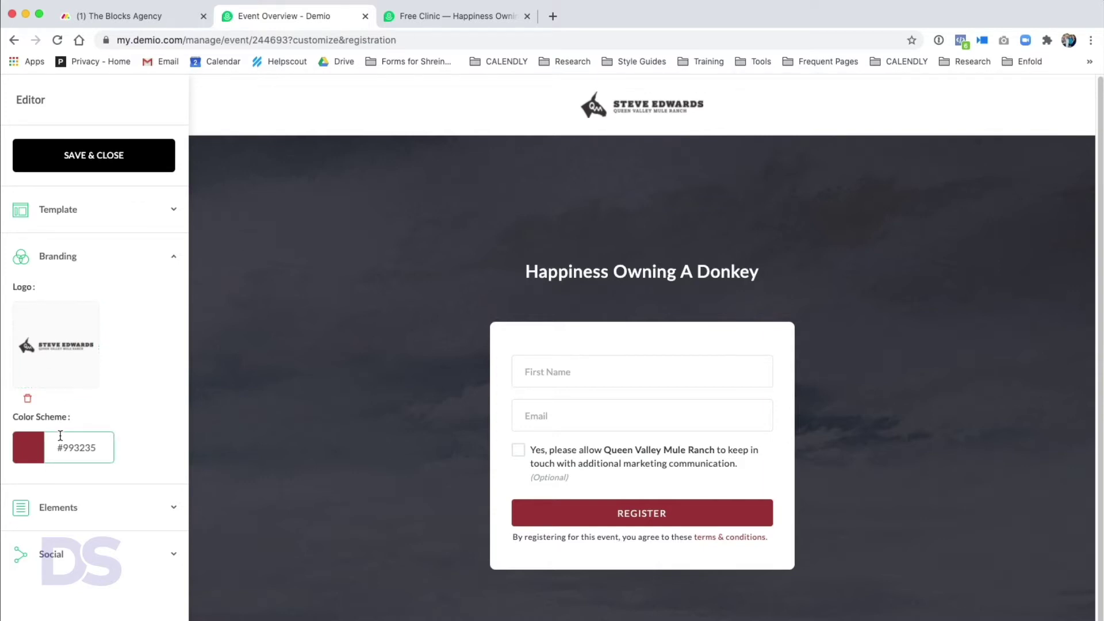
click(69, 508)
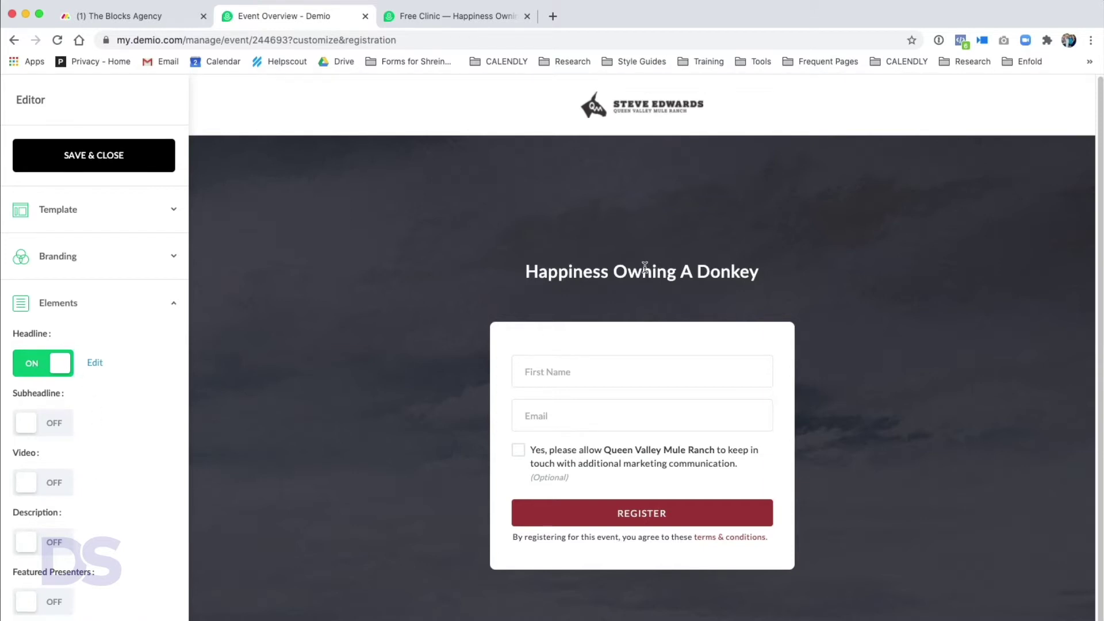
click(30, 427)
- Save the subheadline '10 Things You Need to Know About the Donkey' and enable the Video element
click(477, 270)
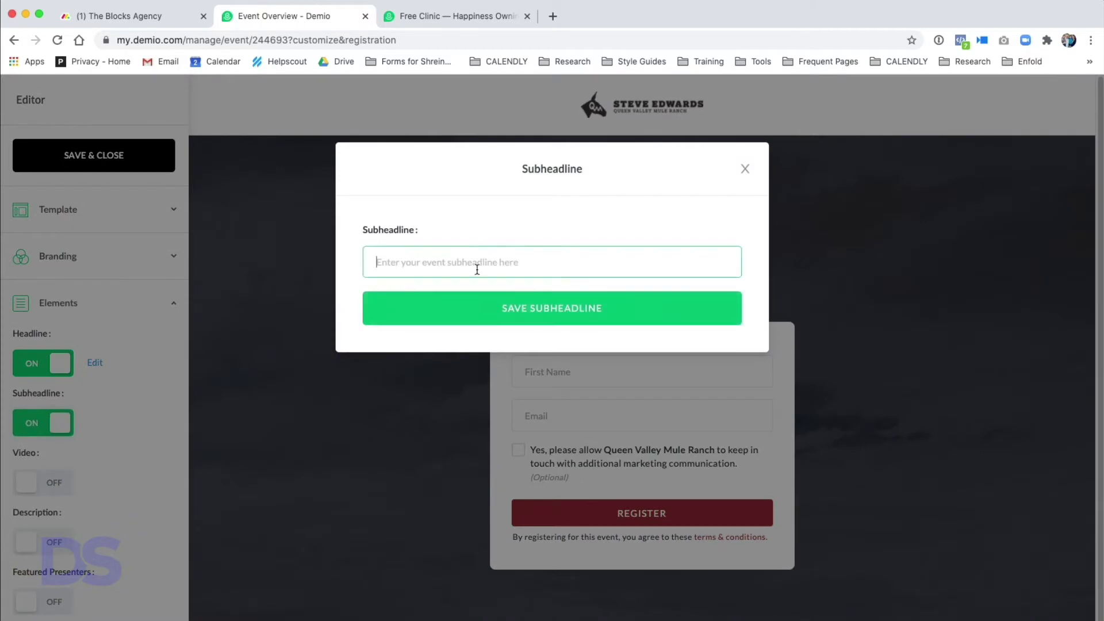
text(10 Things You Need to Know About the Donkey)
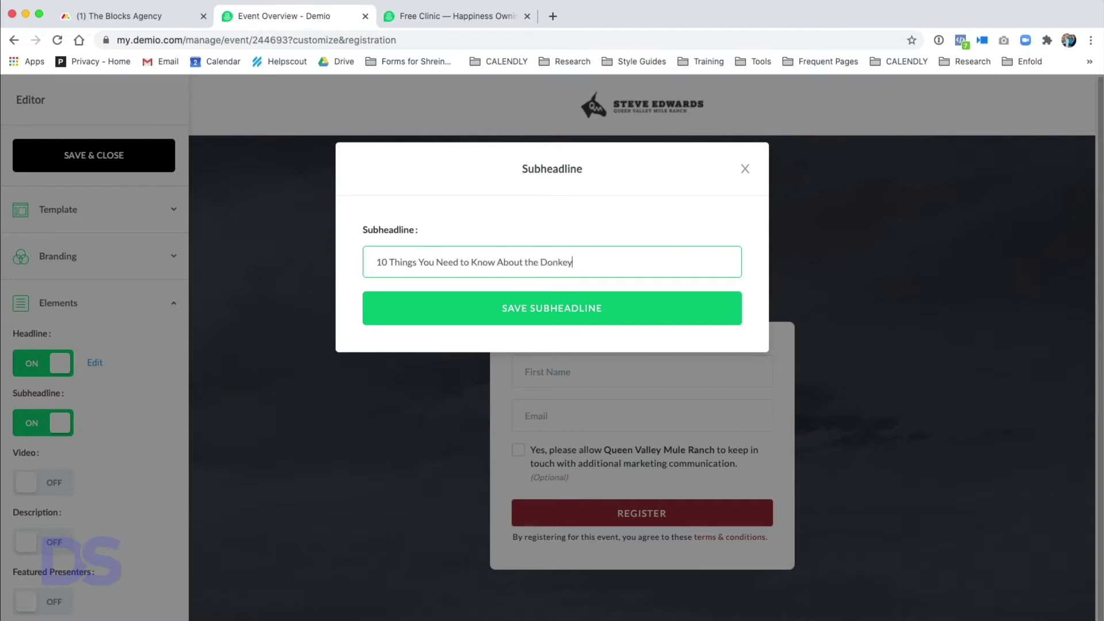
click(591, 306)
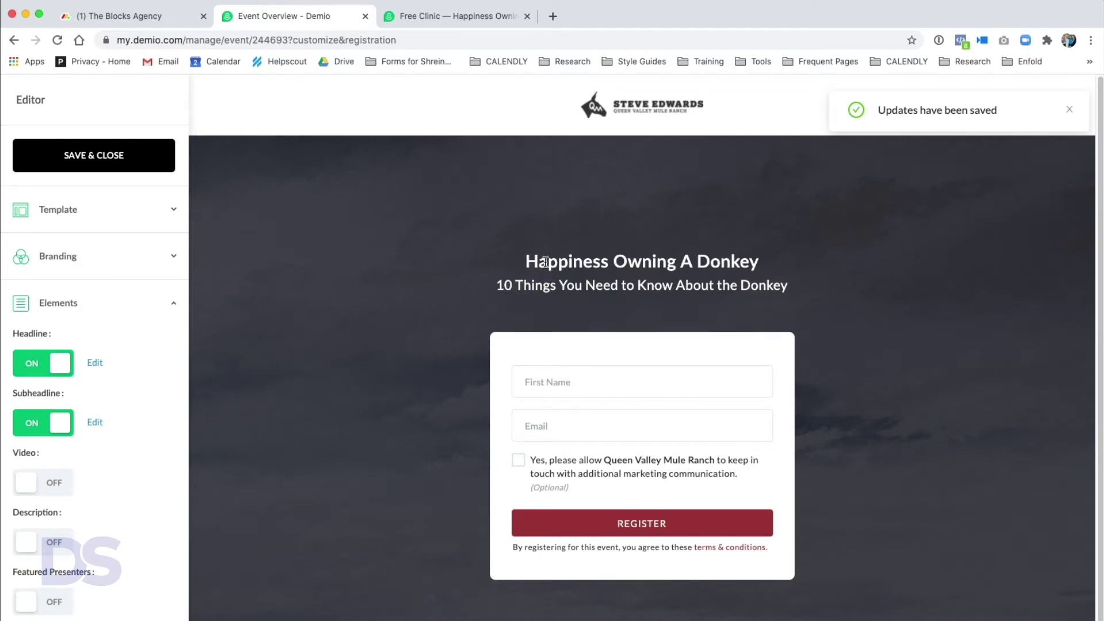
click(34, 484)
- Paste a YouTube link into the Video element and save it
click(505, 273)
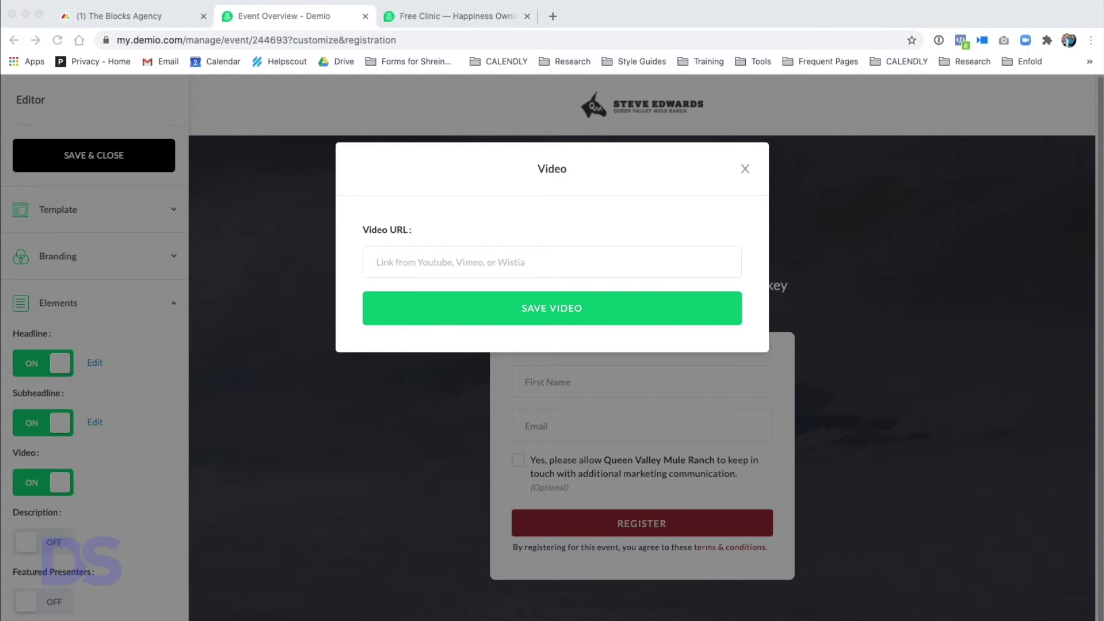
click(440, 260)
text(https://www.youtube.com/watch?v=Rsws8VL309g)
click(569, 310)
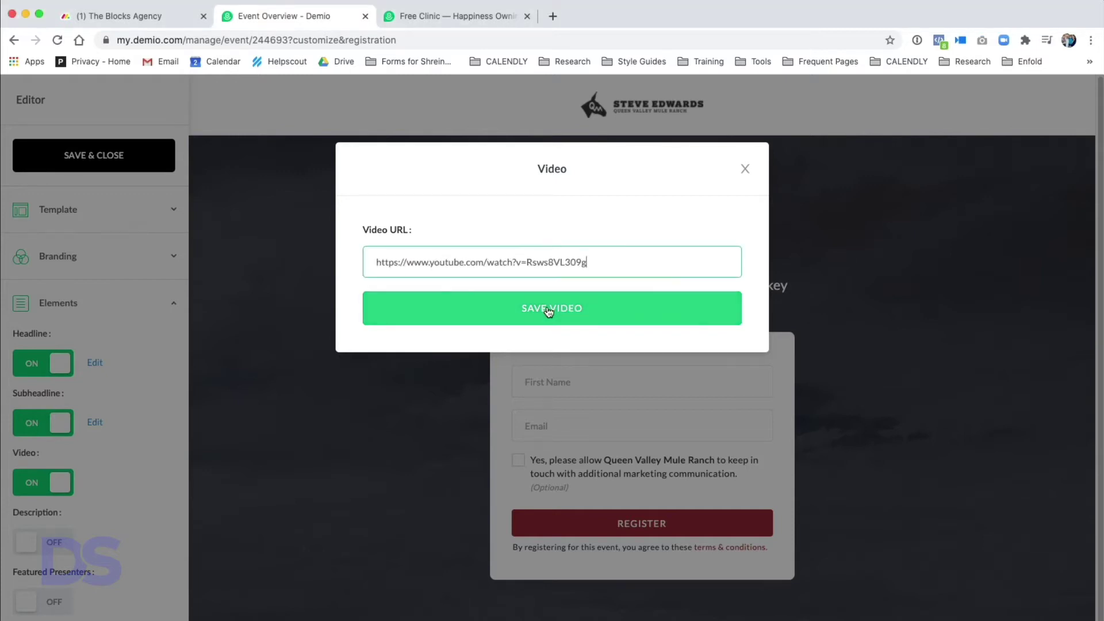
scroll(573, 455, down, 4)
scroll(572, 454, down, 5)
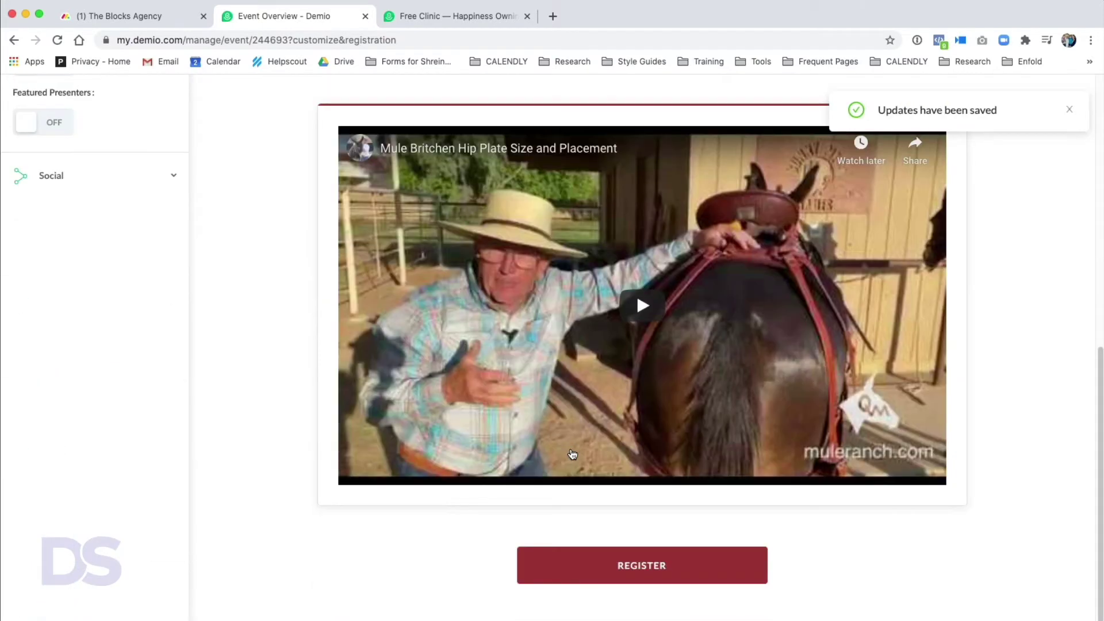
- Preview the embedded video on the page, then turn the Video element off
scroll(998, 380, up, 2)
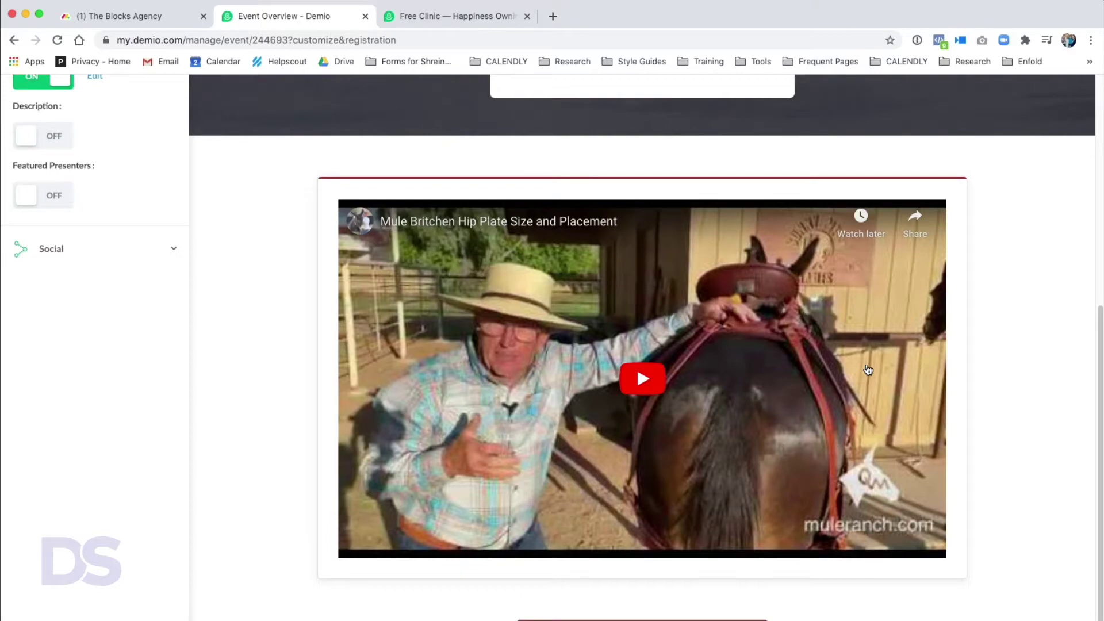
scroll(647, 467, up, 8)
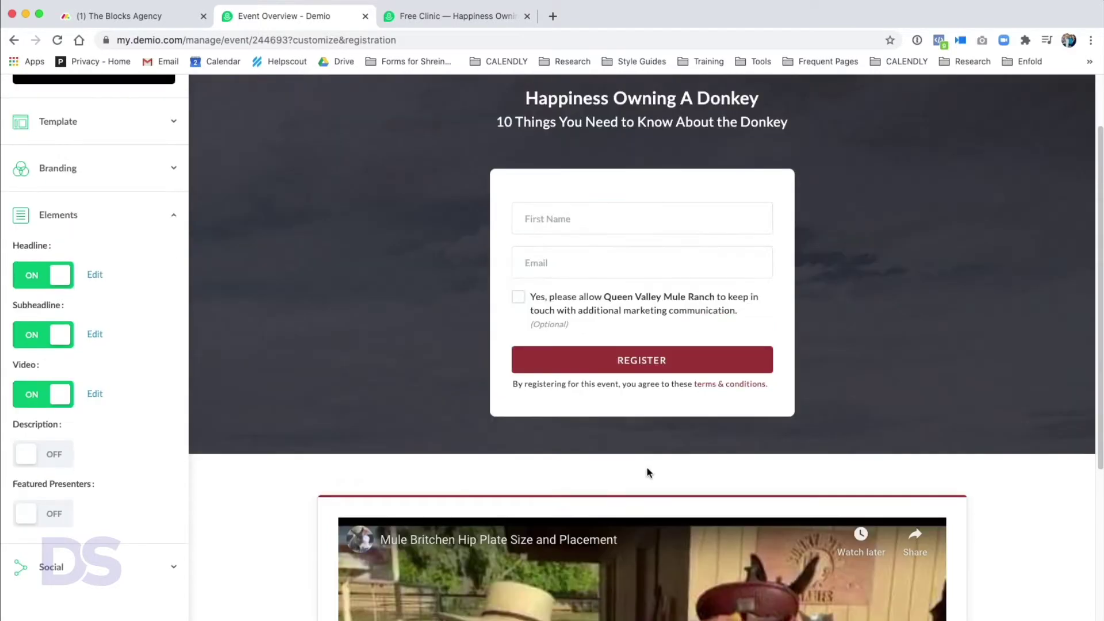
scroll(648, 471, down, 8)
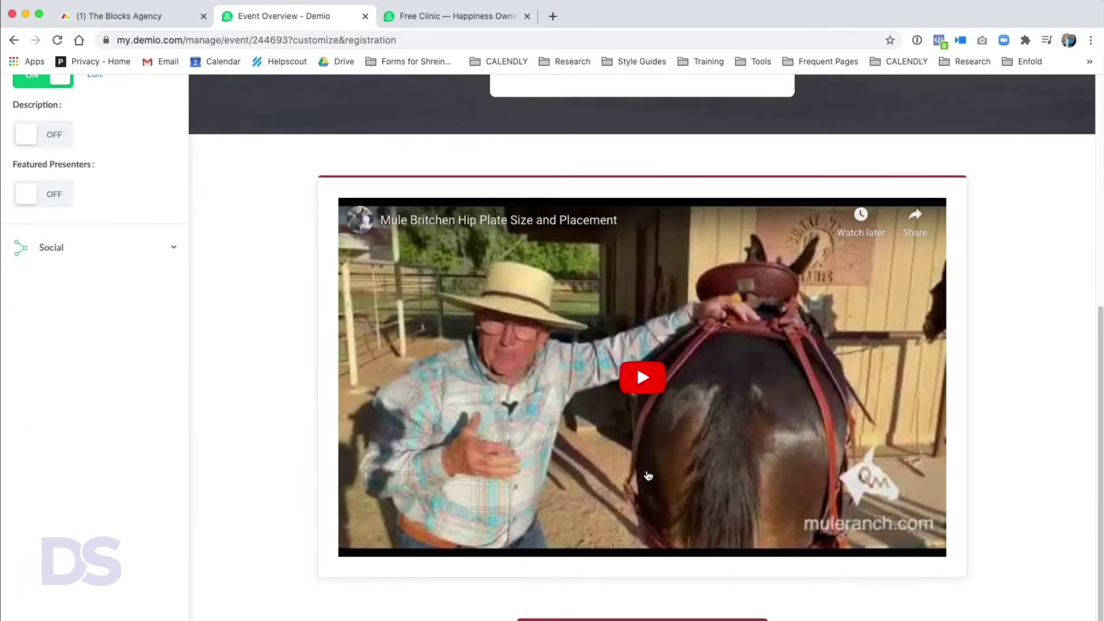
scroll(648, 471, up, 11)
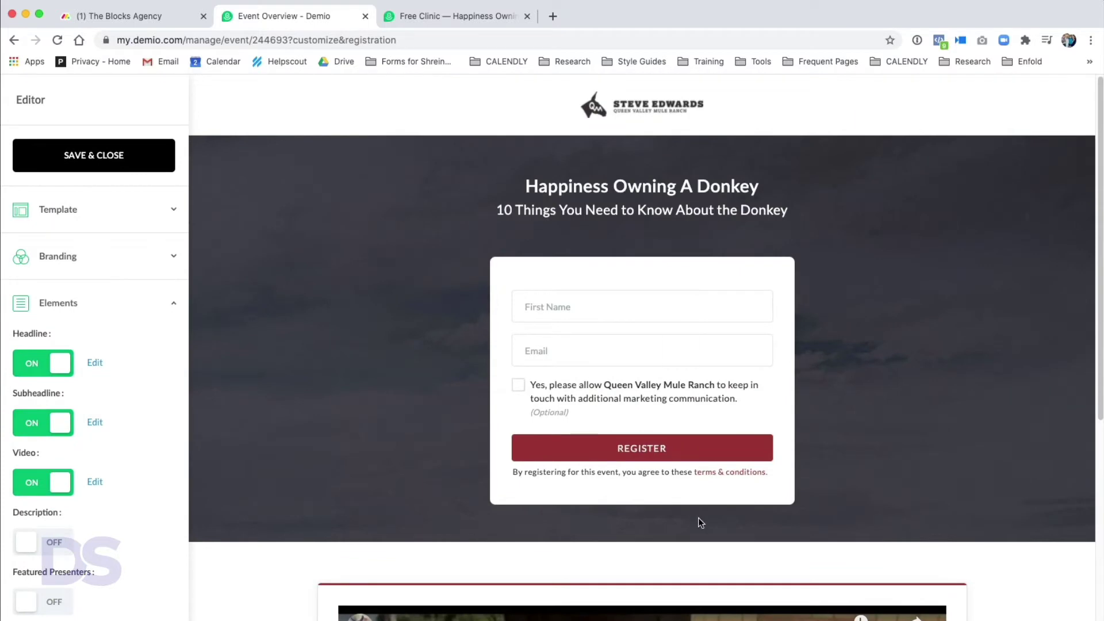
scroll(749, 610, down, 10)
scroll(821, 609, up, 10)
click(57, 490)
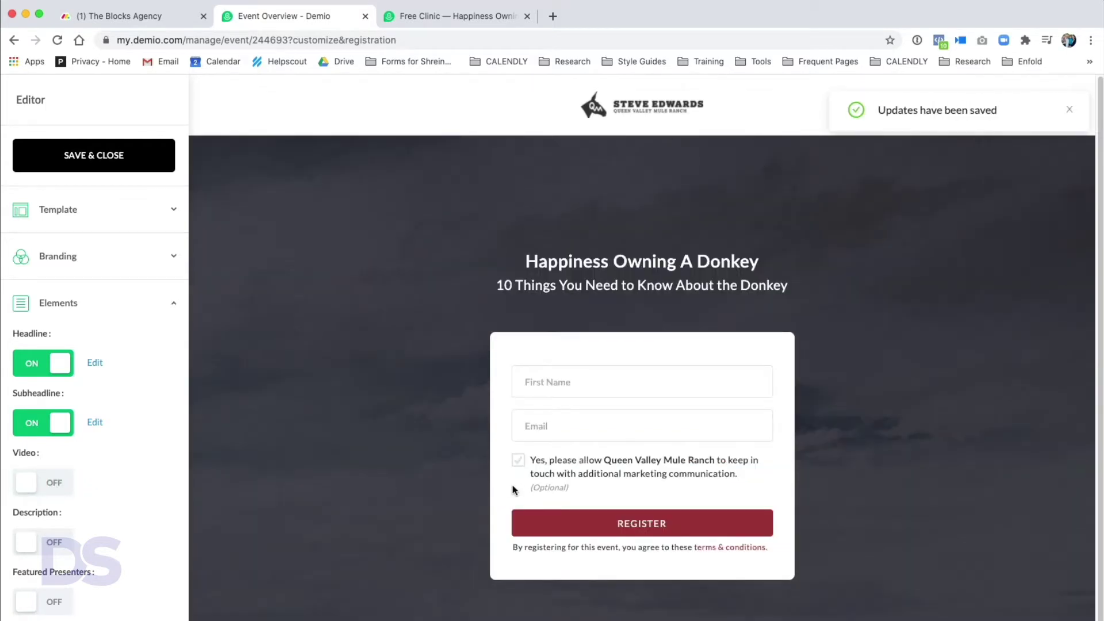
scroll(850, 513, down, 2)
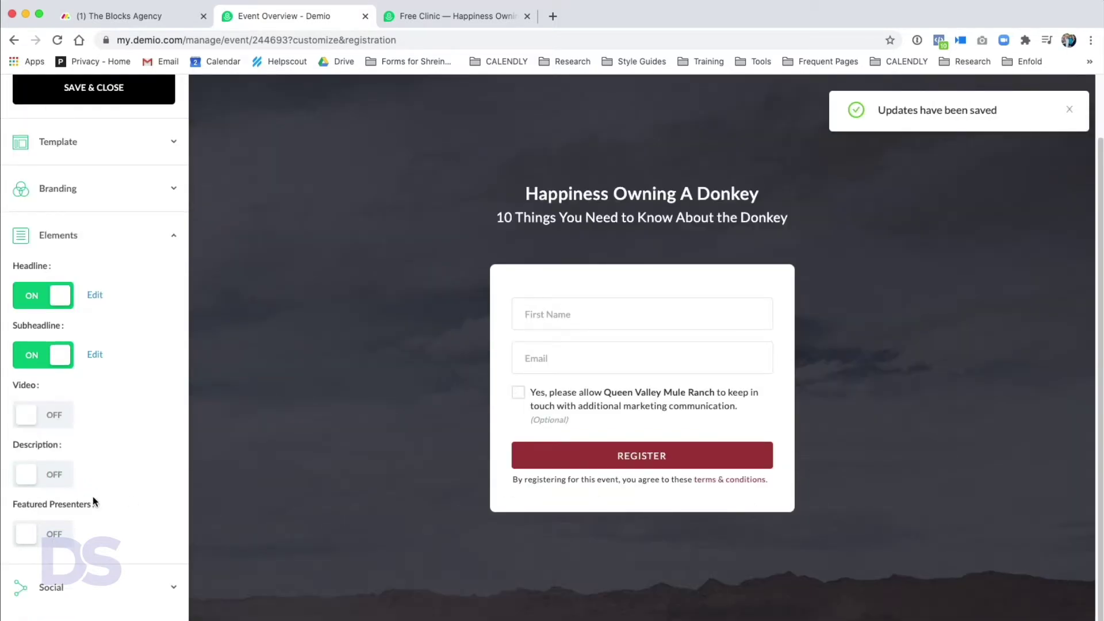
- Turn on the page description and paste in the prepared three-paragraph text
click(23, 482)
click(417, 270)
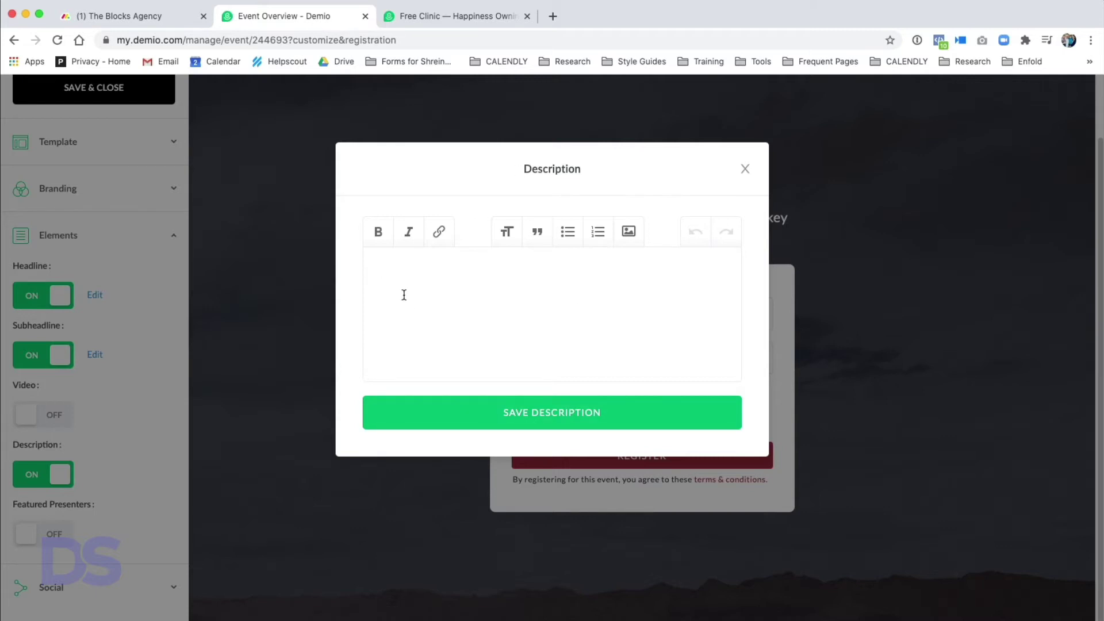
text(After spending 10 minutes with a mule, you know it ain't a horse — so why do so many folks keep treating it as if it were?  Folks, I believe you want to know everything you can about the mule so that you can be a great owner, but also so you can experience the joy of owning a mule.  During this free clinic workshop, I will be sharing with you the 10 things I wish I knew about mules before I bought my first mule, Casper, nearly four decades ago.)
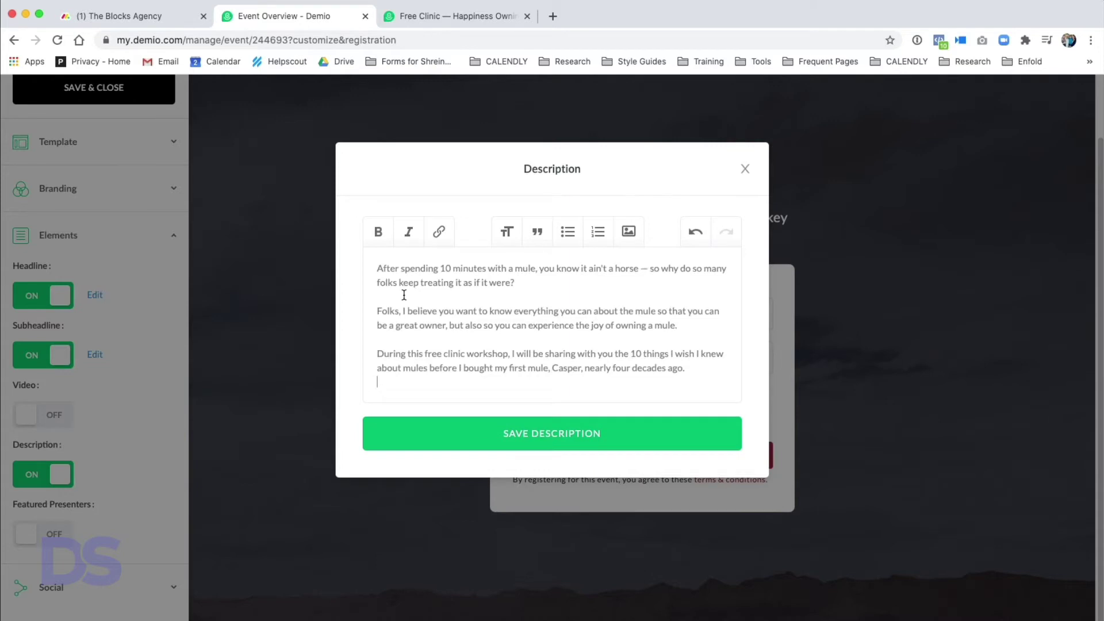
key(BackSpace)
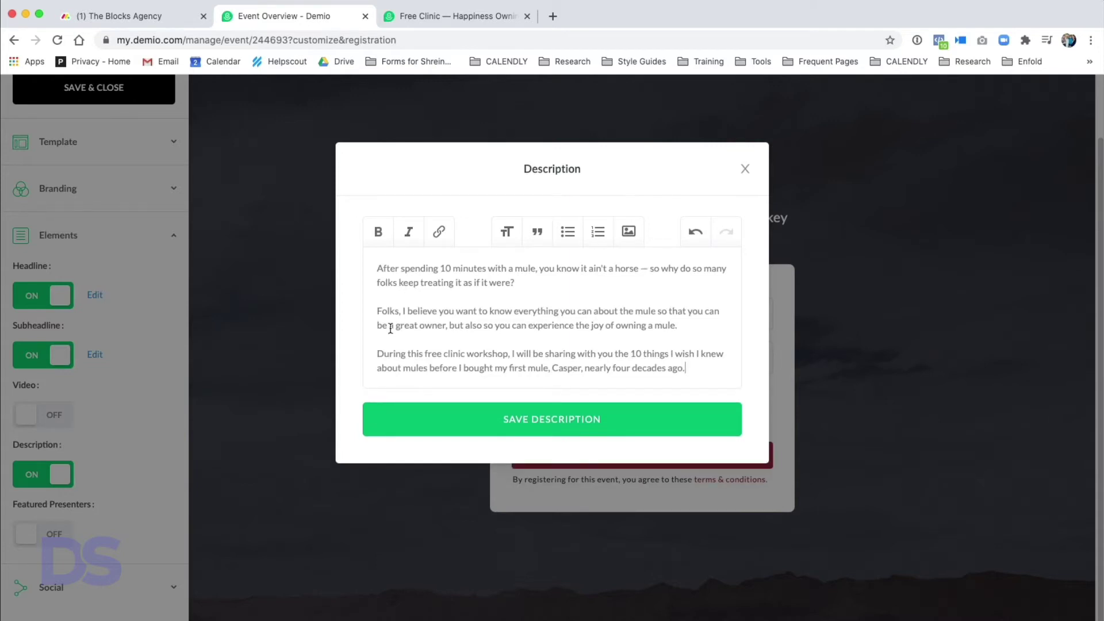
- Replace the first four occurrences of mule with donkey
double_click(521, 269)
text(donkey)
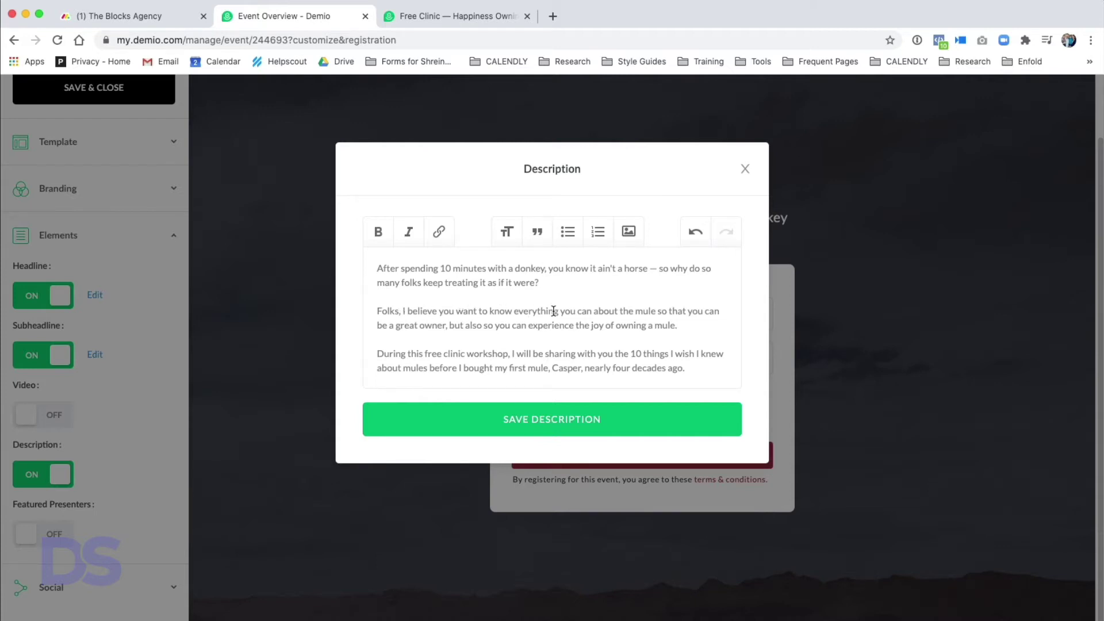
double_click(645, 311)
text(donkey)
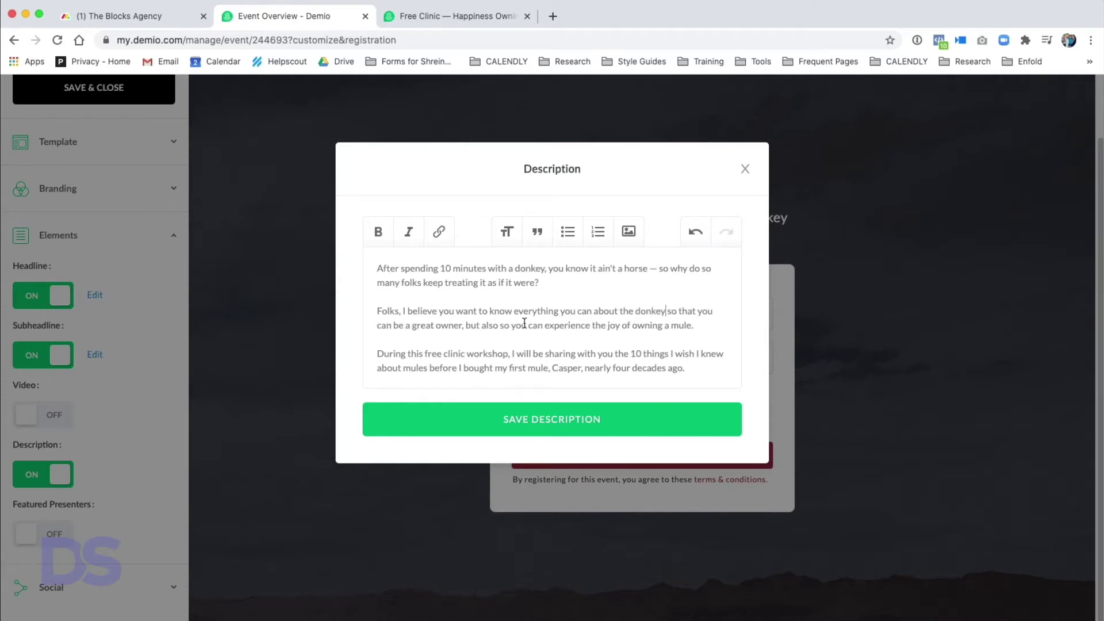
double_click(679, 323)
text(donkey)
double_click(409, 369)
text(donkey)
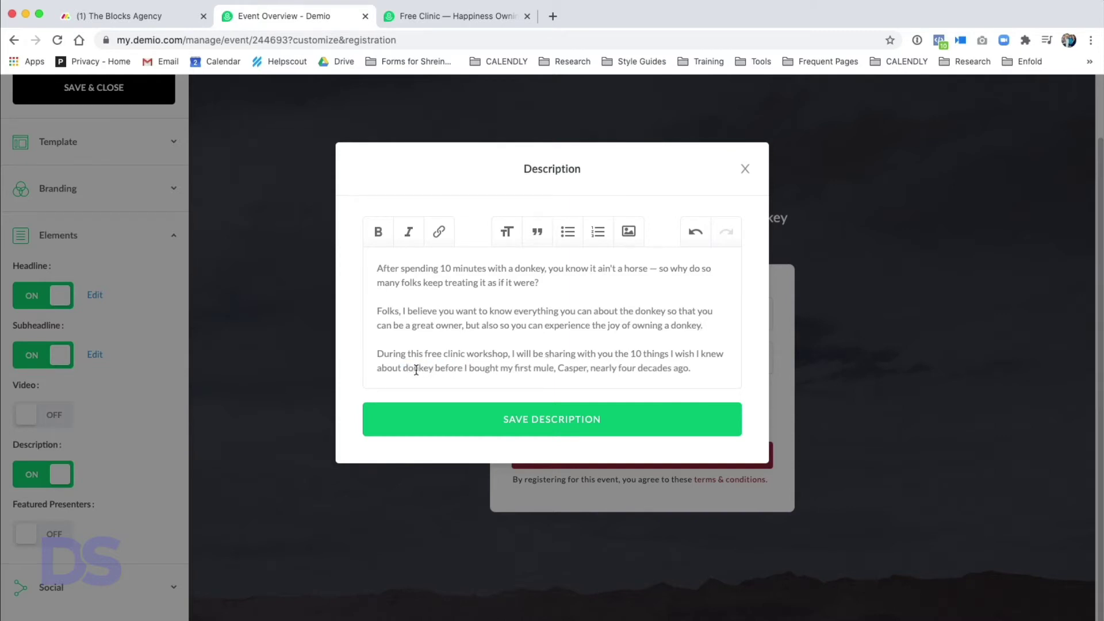
- Change the mule before Casper to non-horse and save the description
drag(469, 368, 619, 368)
click(544, 368)
double_click(543, 369)
text(non-horse)
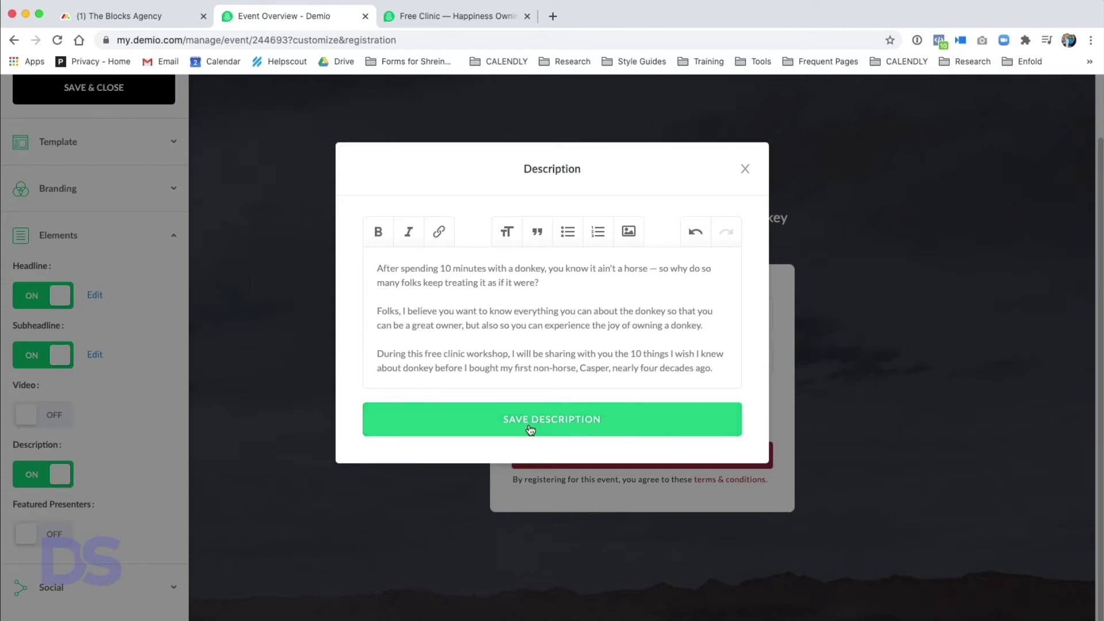
click(570, 419)
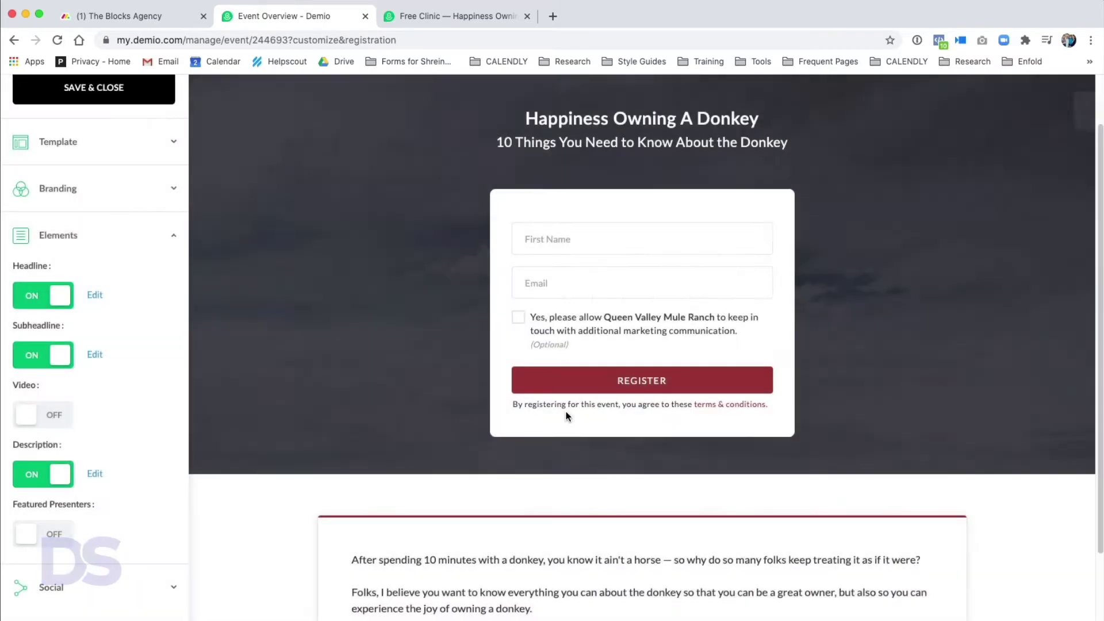
scroll(606, 468, down, 3)
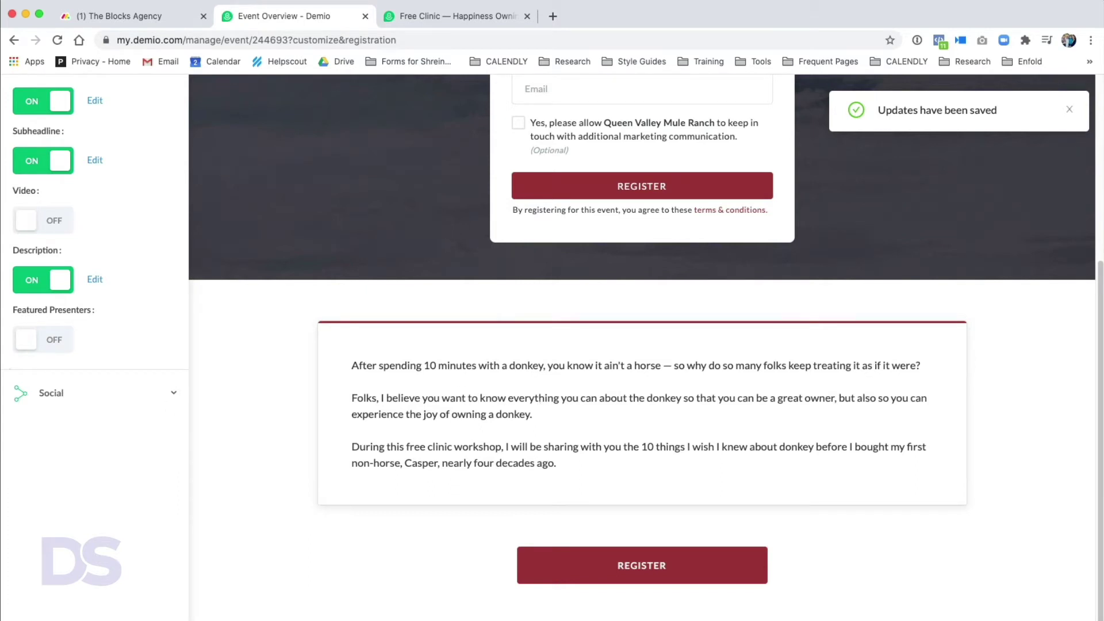
- Turn on Featured Presenters and enter the presenter's name with title Owner
click(34, 341)
click(442, 226)
text(Steve Ed)
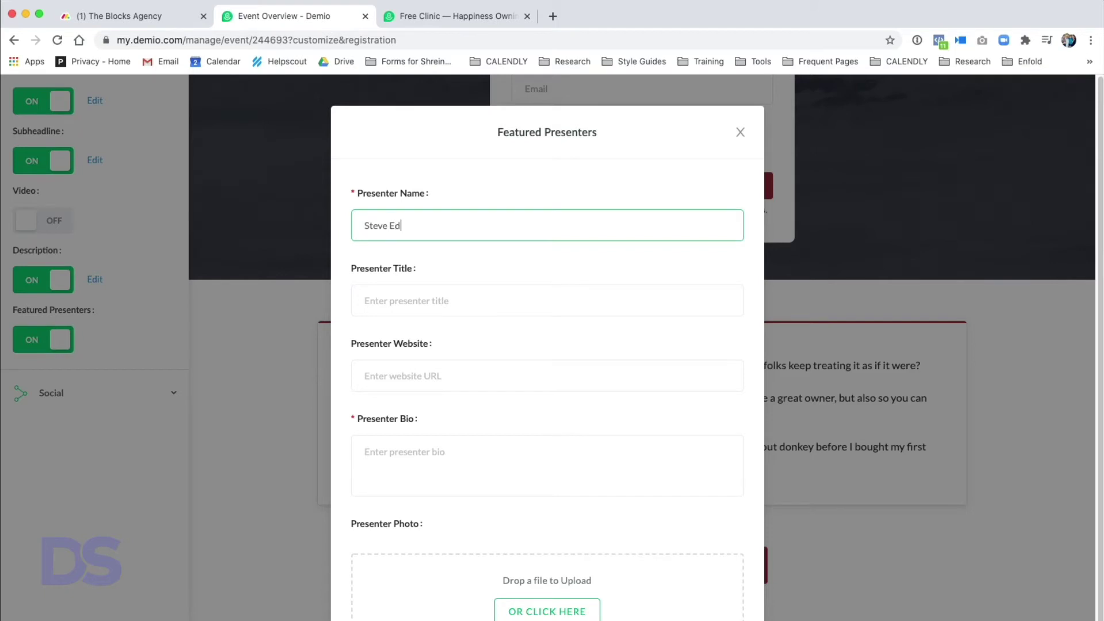
text(wards)
key(Tab)
text(O)
key(BackSpace)
text(Queen Valley)
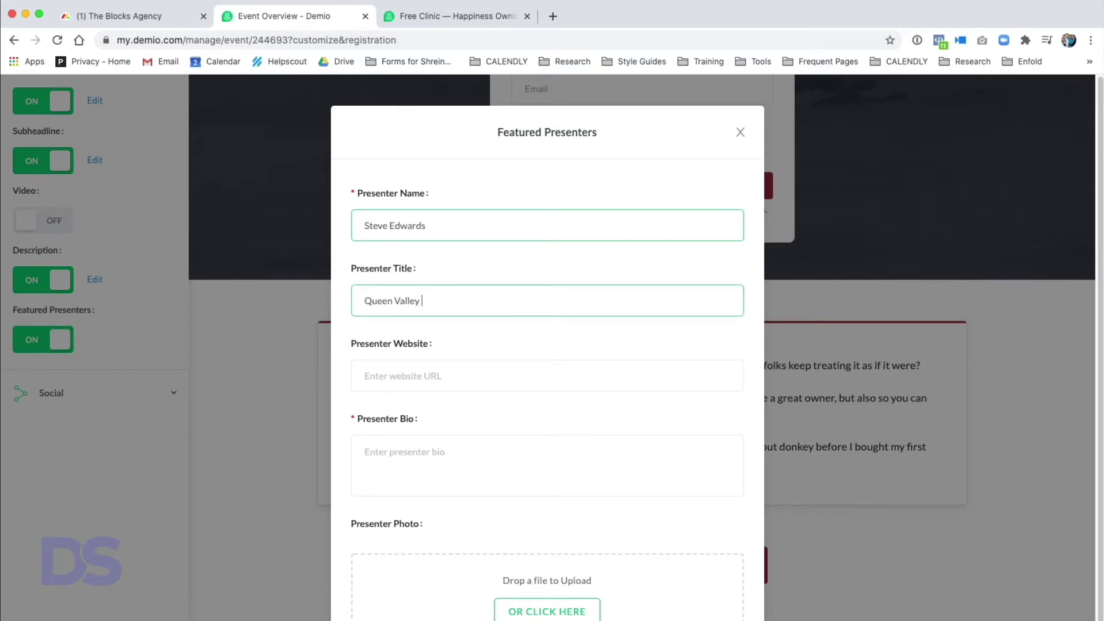
key(super+a)
text(Owner)
click(411, 384)
text(https://m)
key(BackSpace)
text(www.muleranch.com)
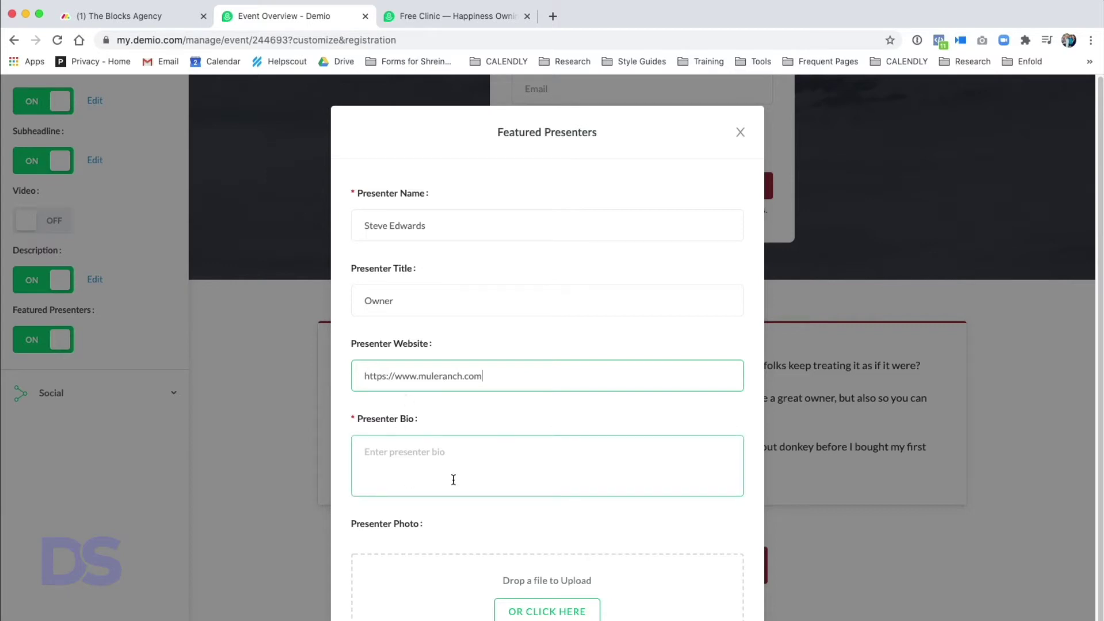
click(407, 469)
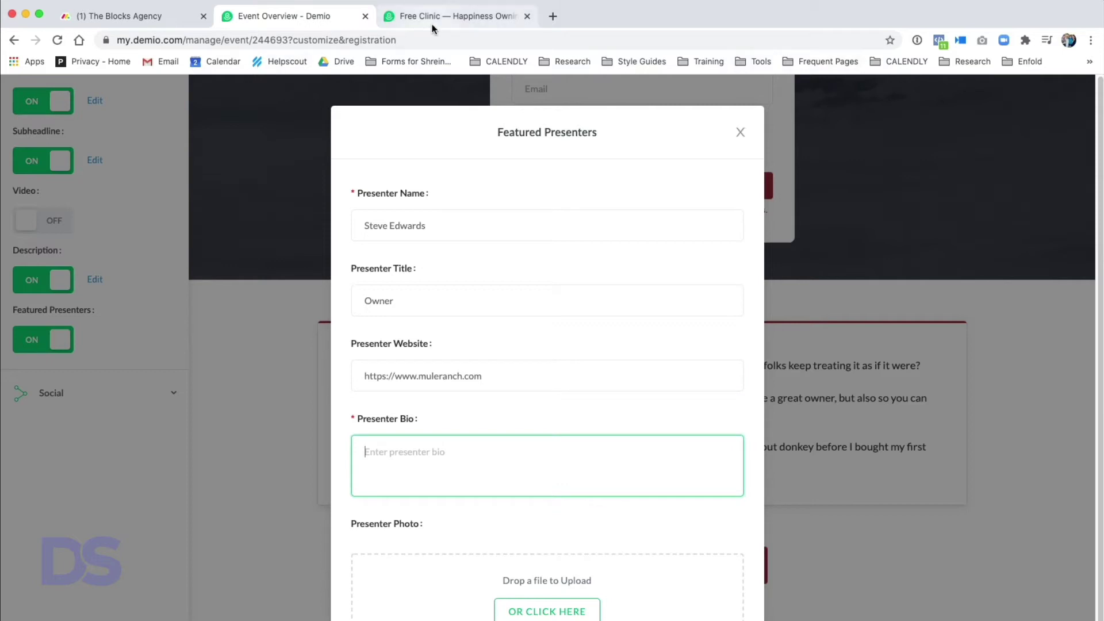
text(Steve Edwards is the owner of Queen Valley Mule Ranch in Arizona. A cowboy all his life, Steve began working with the mule and donkey in 1981, started teaching others how to train in 1991 and today he travels the world helping owners of all ages and types of experience gain the trust of their animals and get result in their training.)
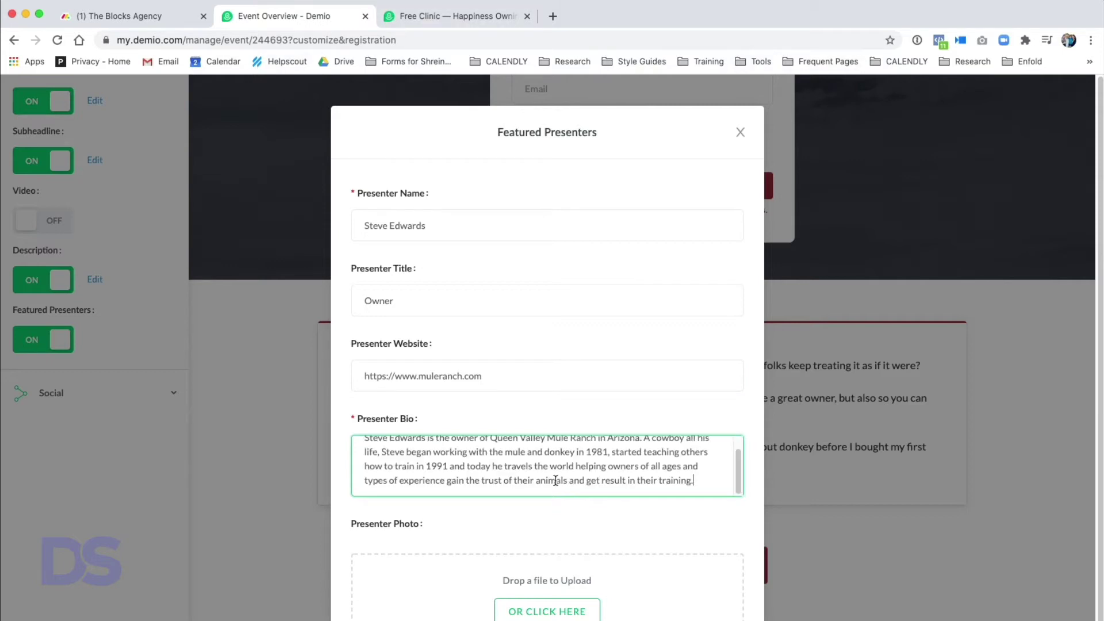
scroll(509, 457, down, 2)
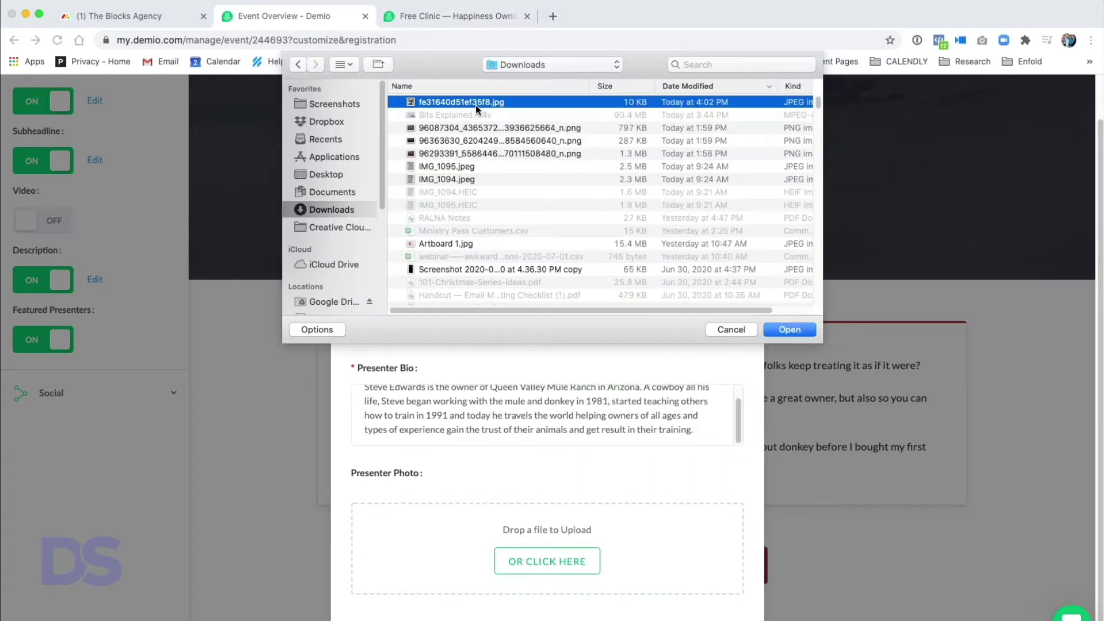
- Upload a presenter photo, add the presenter, and close the presenters dialog
double_click(475, 109)
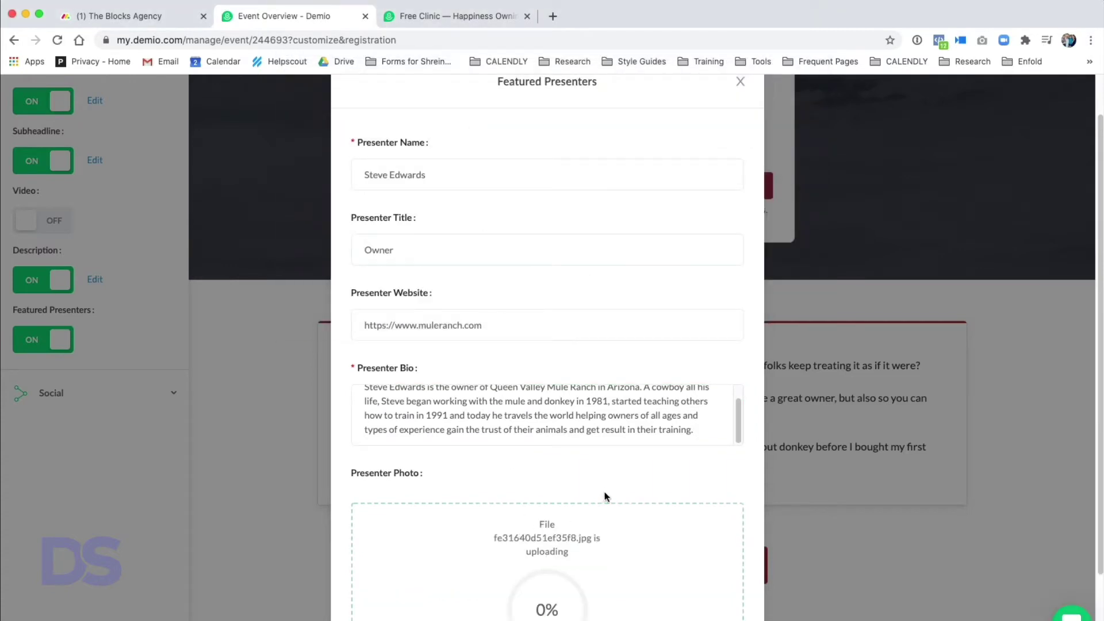
scroll(578, 537, down, 4)
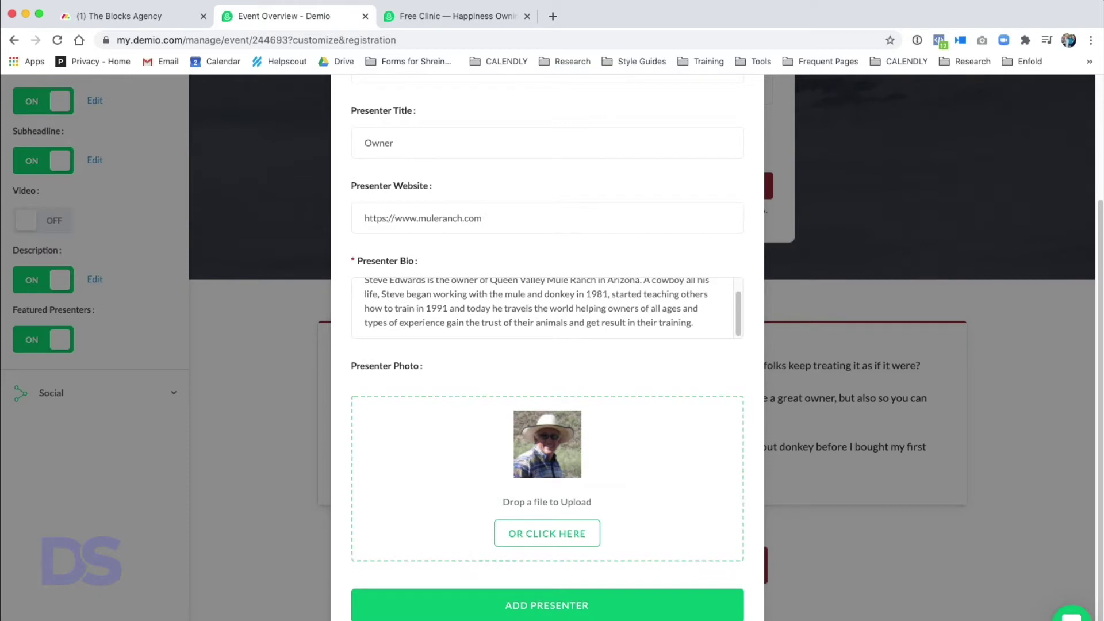
click(561, 607)
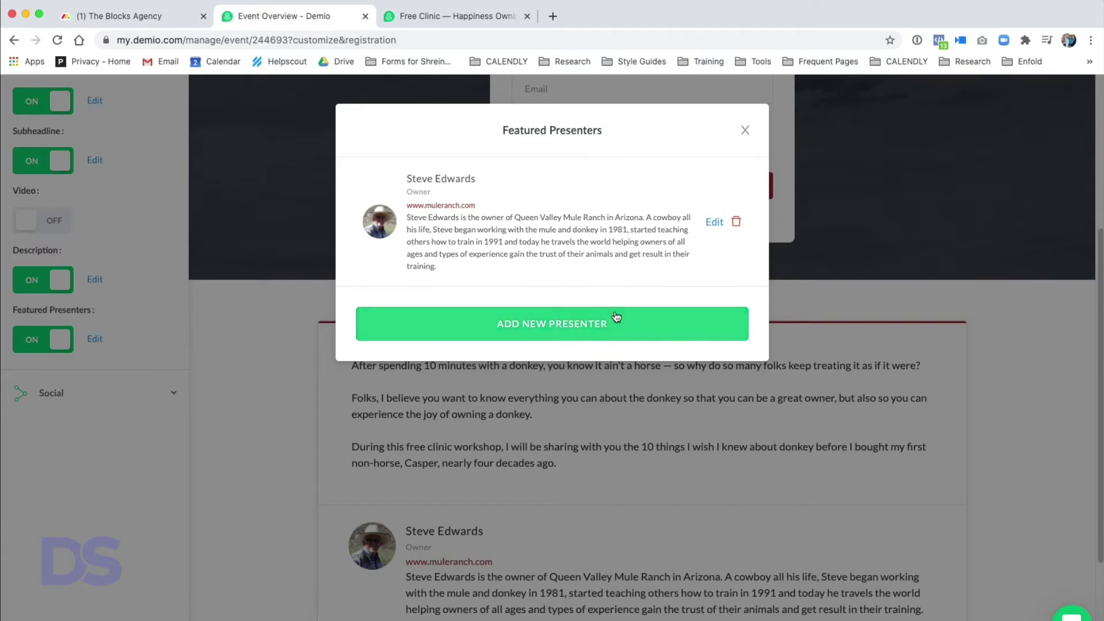
click(747, 130)
scroll(651, 522, down, 3)
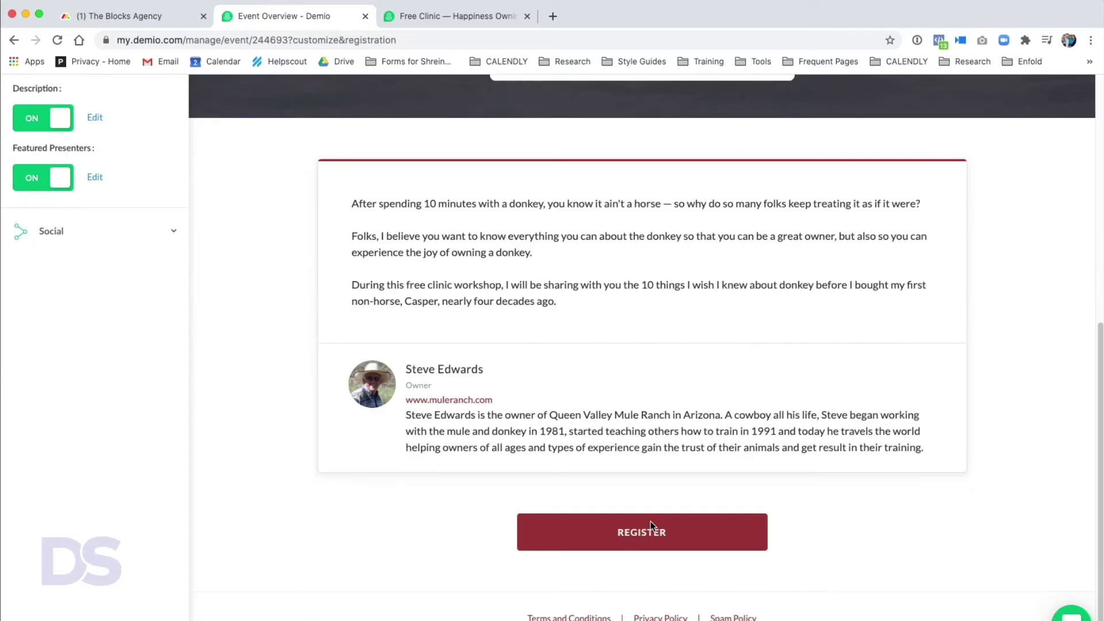
click(650, 521)
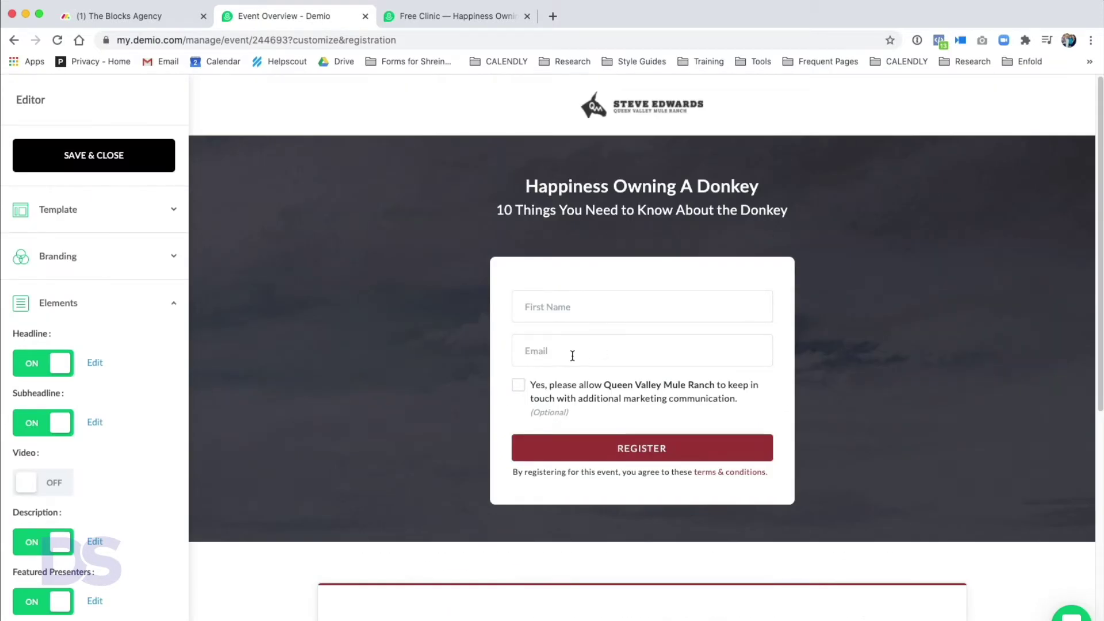
scroll(633, 383, down, 7)
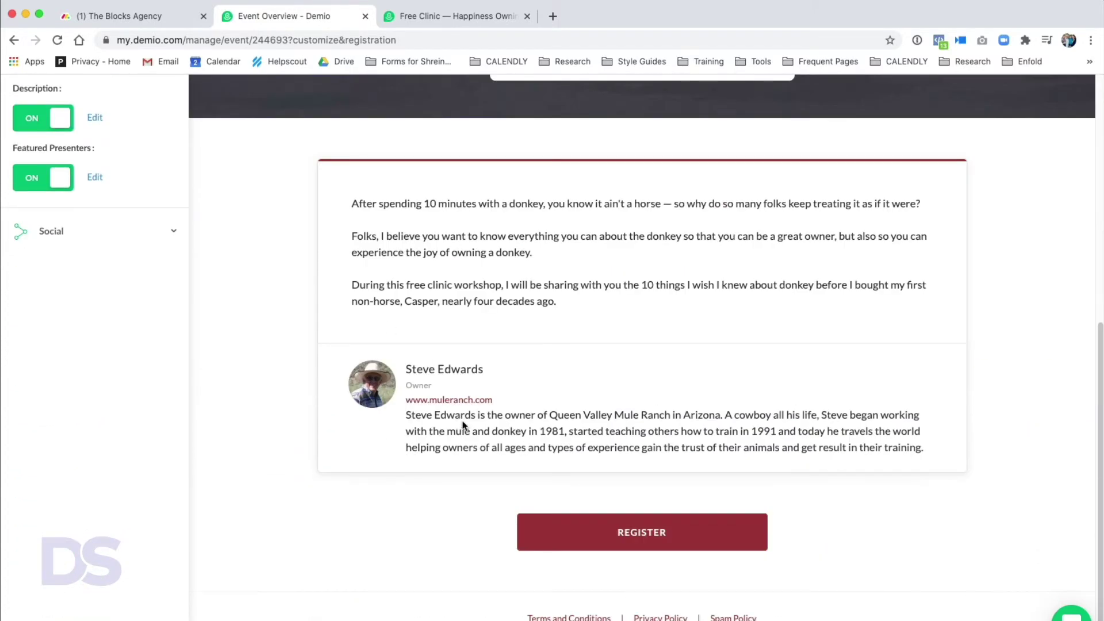
click(647, 535)
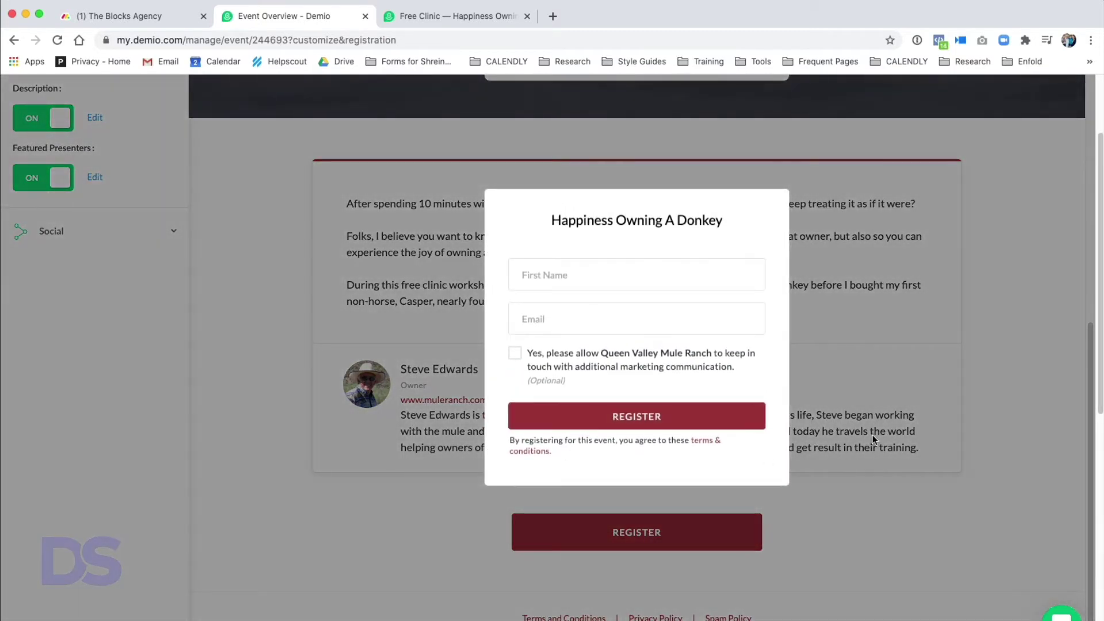
click(872, 435)
scroll(659, 500, up, 7)
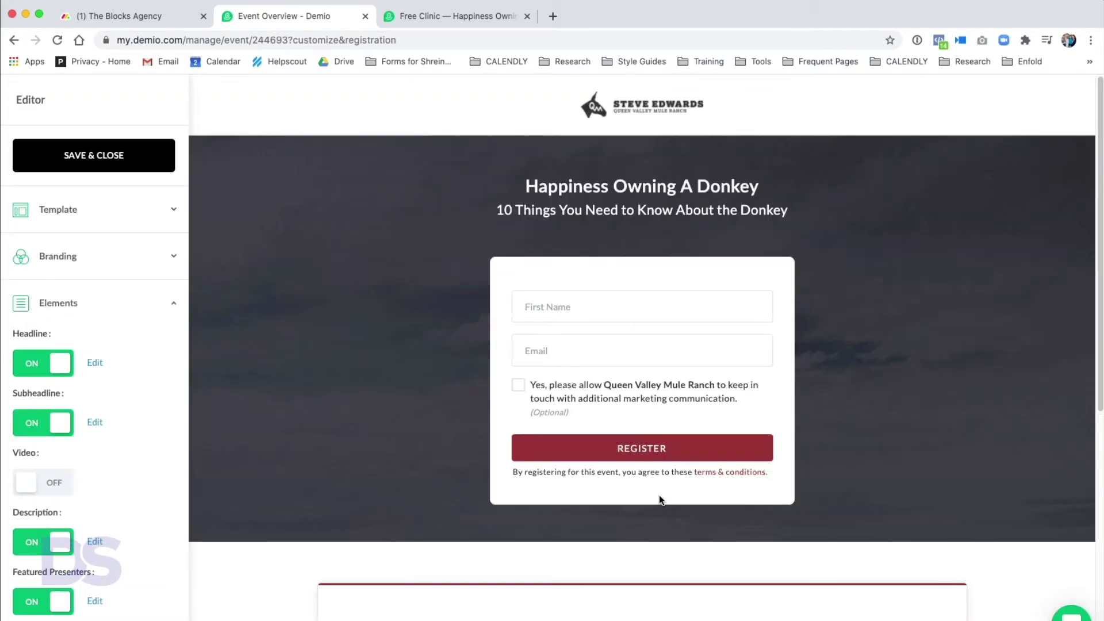
scroll(104, 496, down, 7)
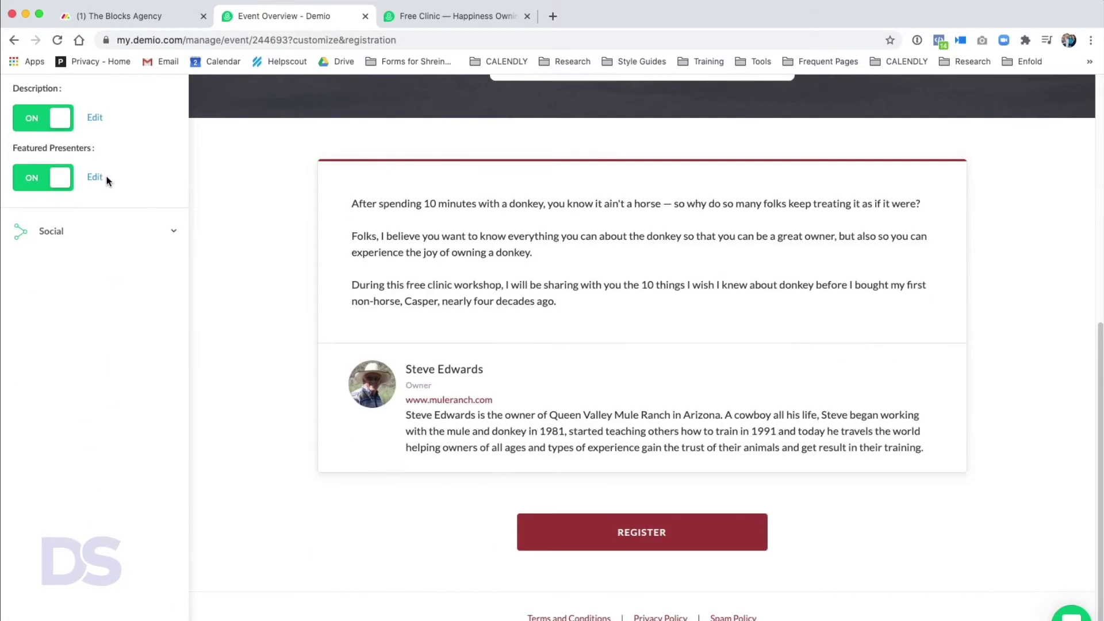